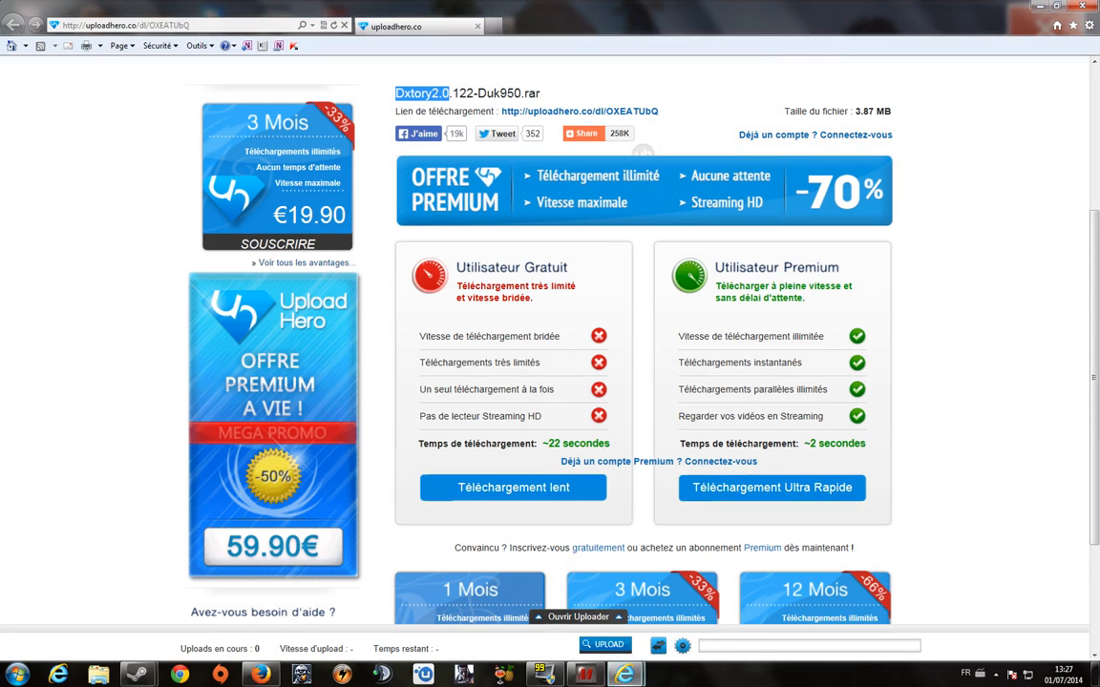
Step: Clear the screen down to the desktop by closing the advertising pop-up and friends list and minimizing the download page
click(624, 674)
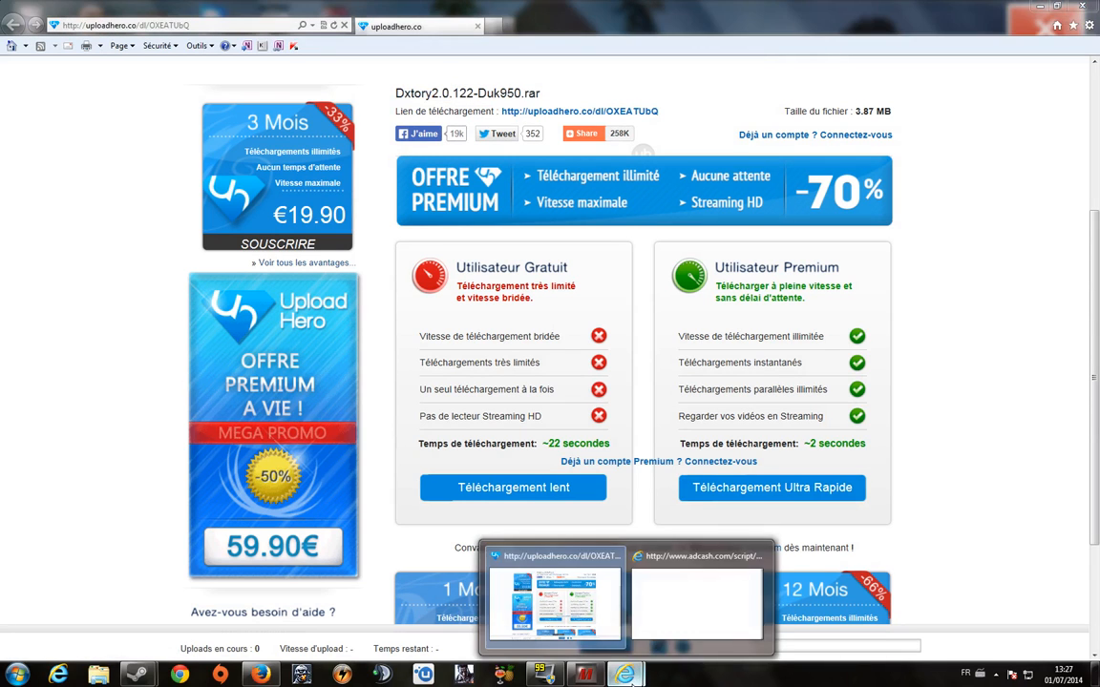
click(758, 559)
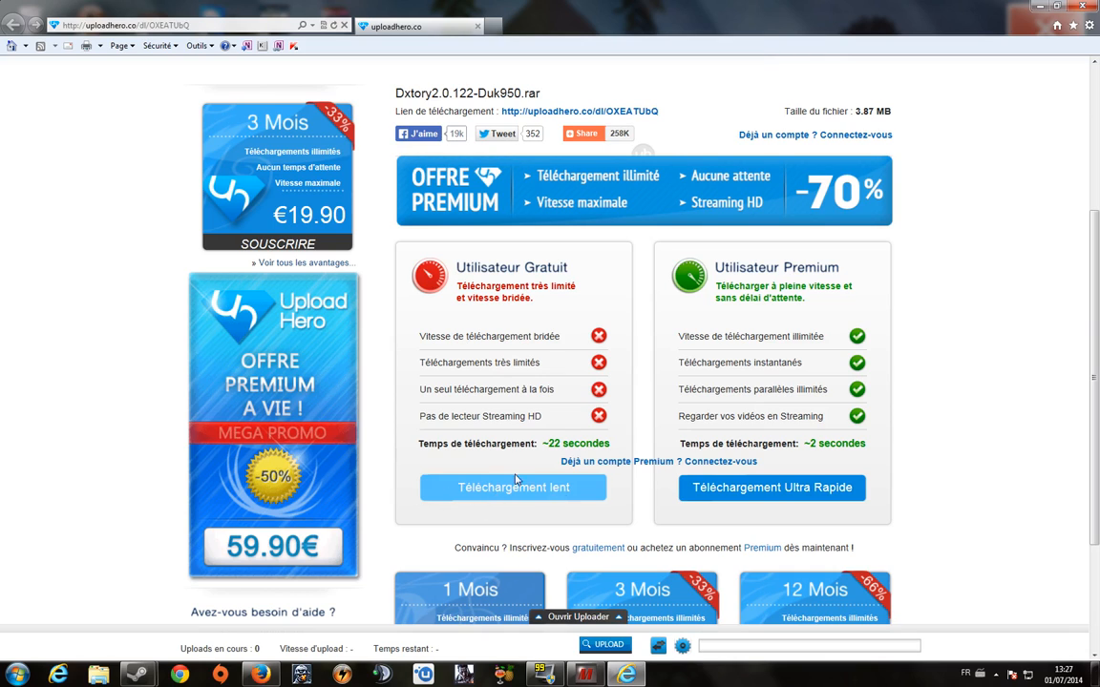
drag(543, 444, 610, 443)
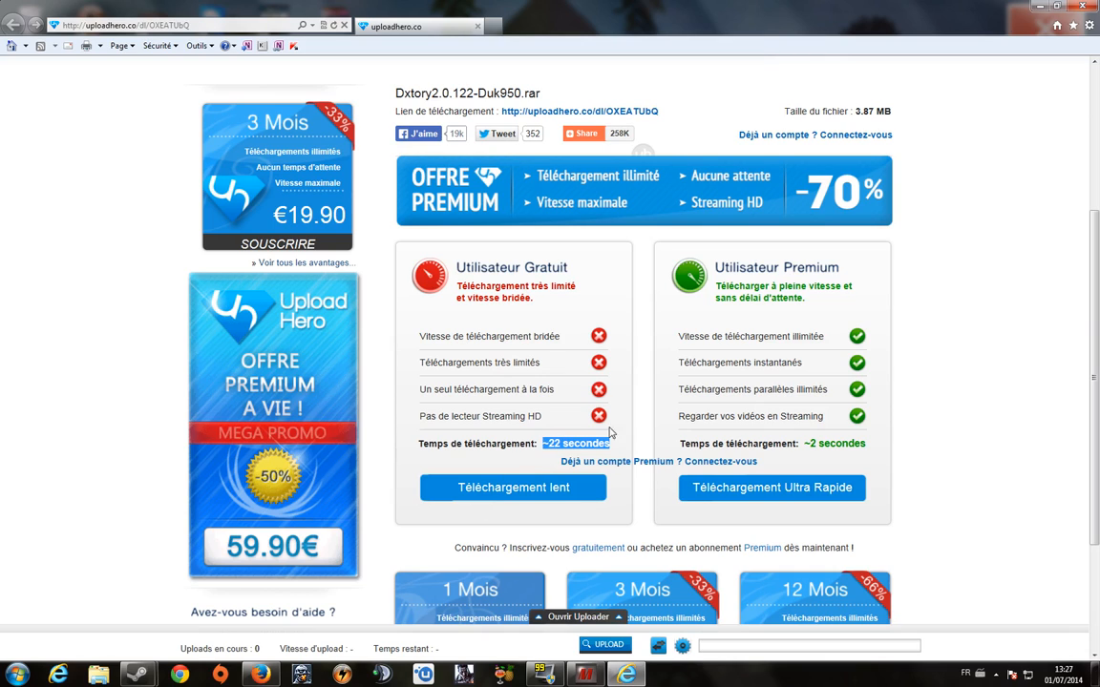
click(950, 313)
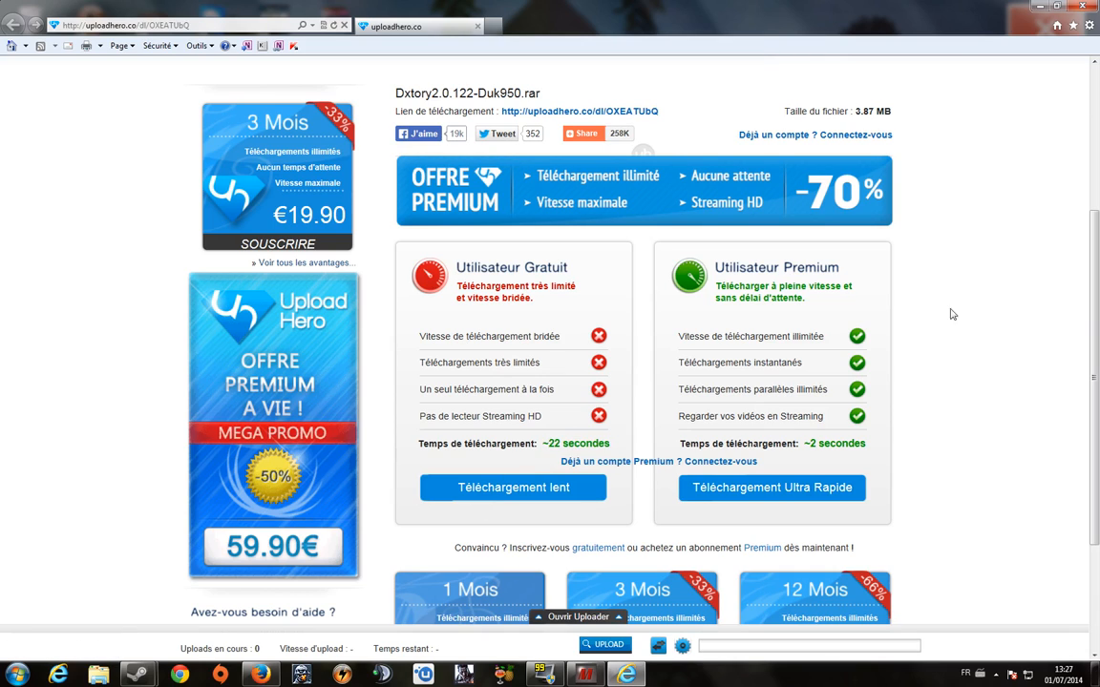
click(1041, 6)
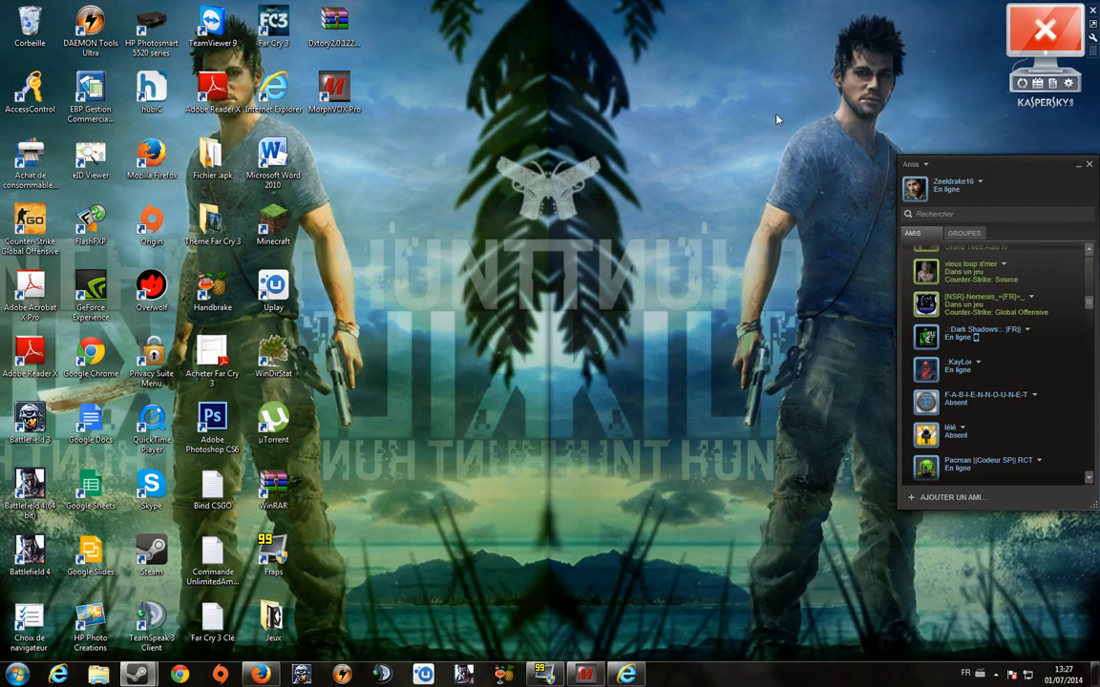
click(1089, 167)
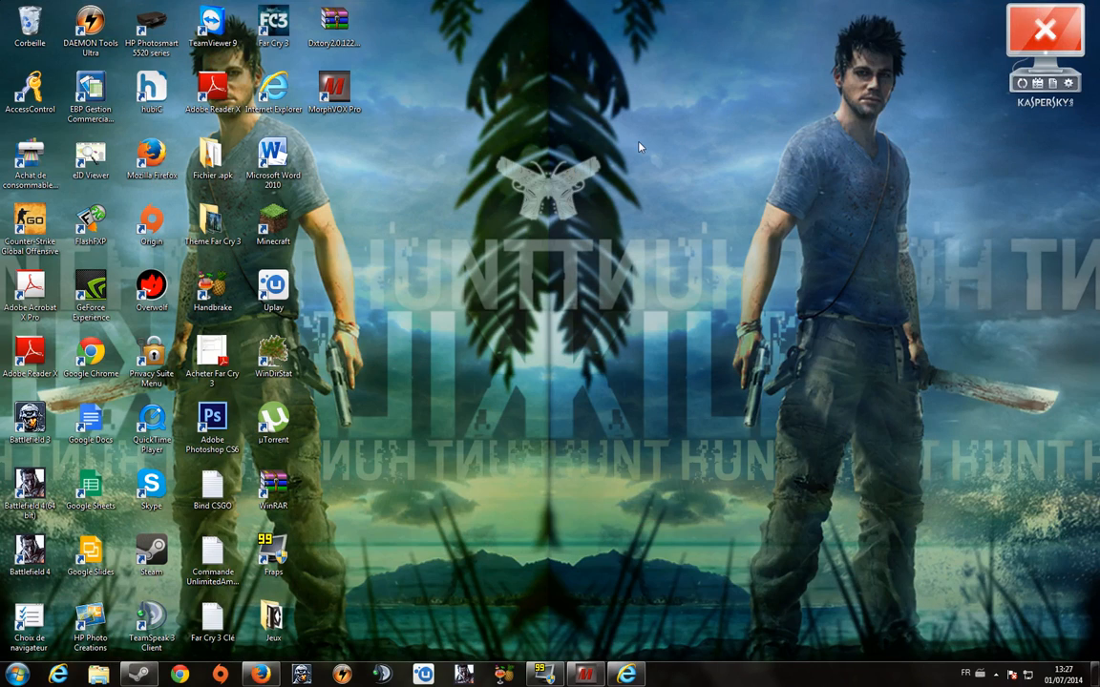
Step: Extract the Dxtory2.0.122-Duk950 archive into its own folder on the desktop, entering the archive password
right_click(324, 36)
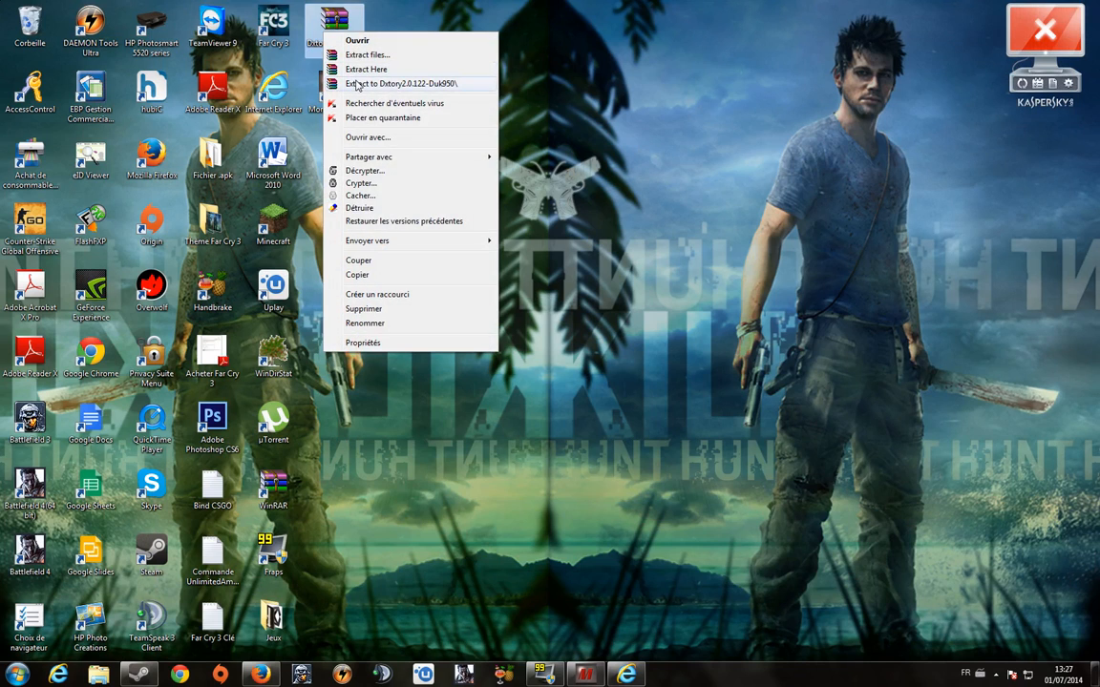
click(308, 11)
right_click(319, 43)
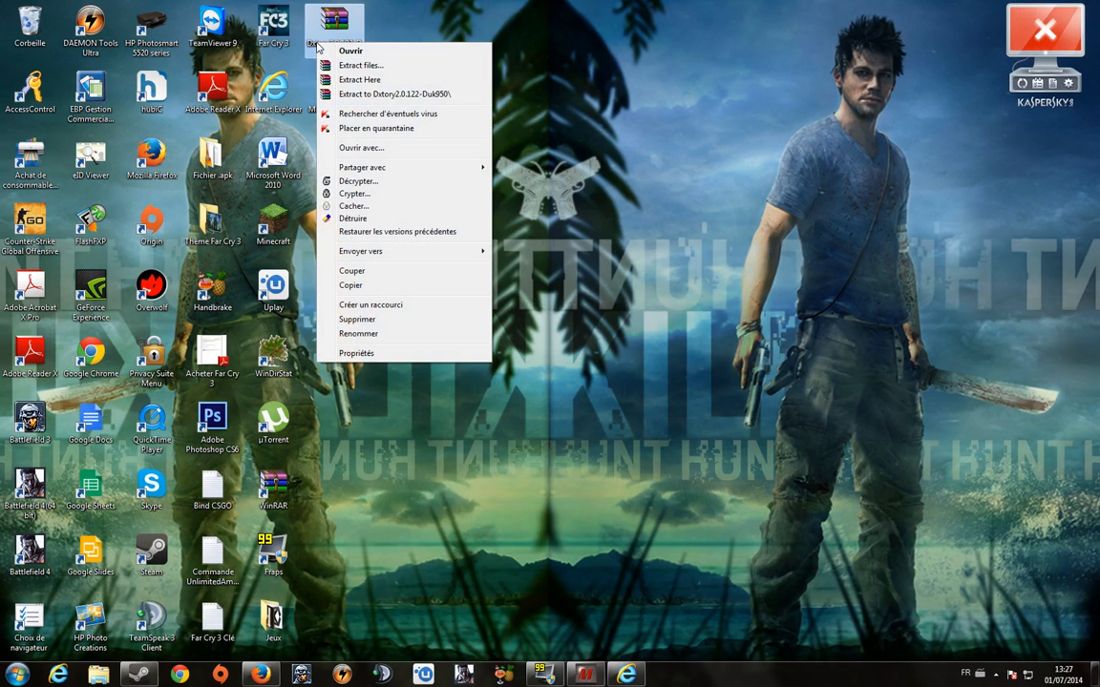
click(371, 95)
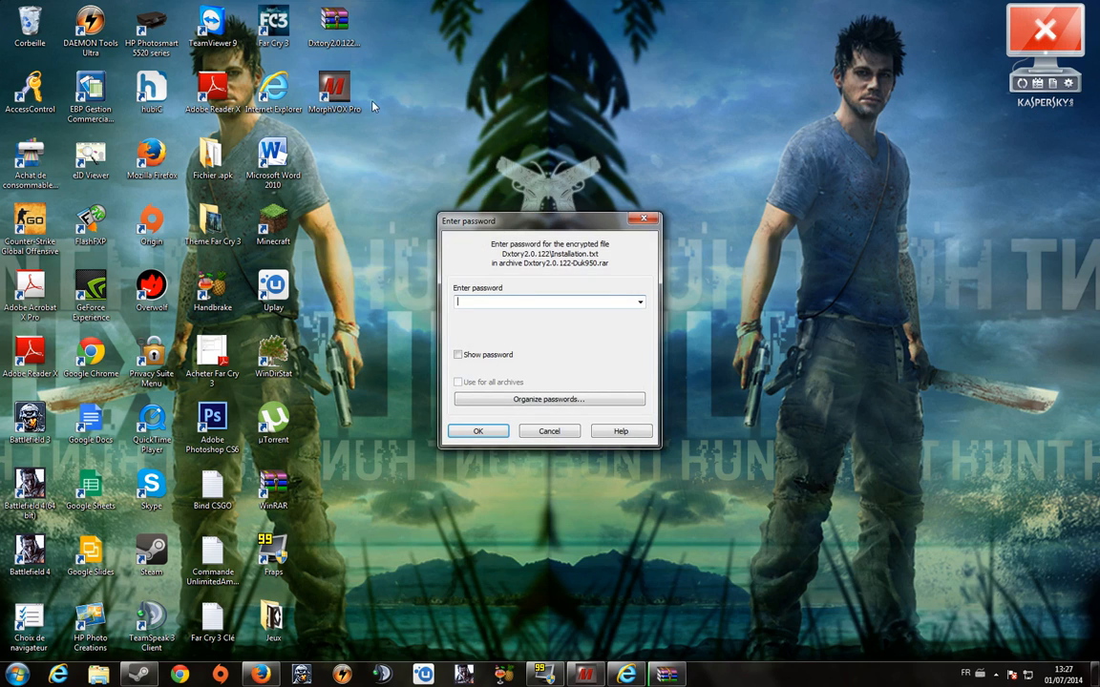
key(ctrl+v)
click(457, 354)
click(478, 433)
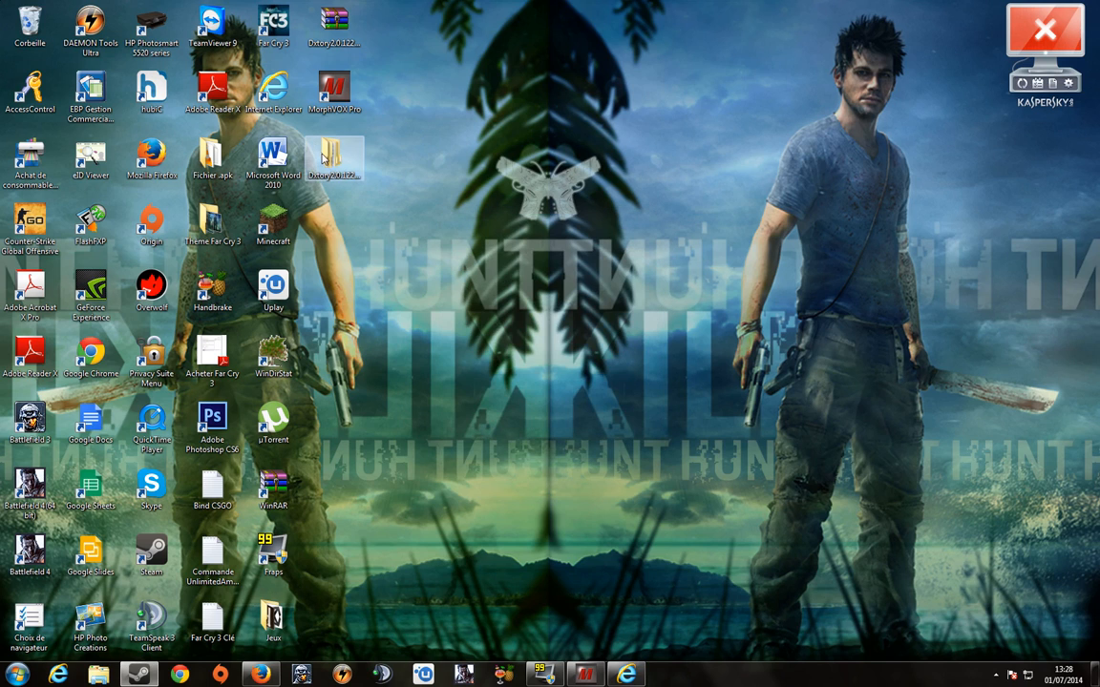
Step: Open the Dxtory2.0.122 folder inside the extracted folder and move the License file to the desktop
double_click(333, 157)
double_click(669, 194)
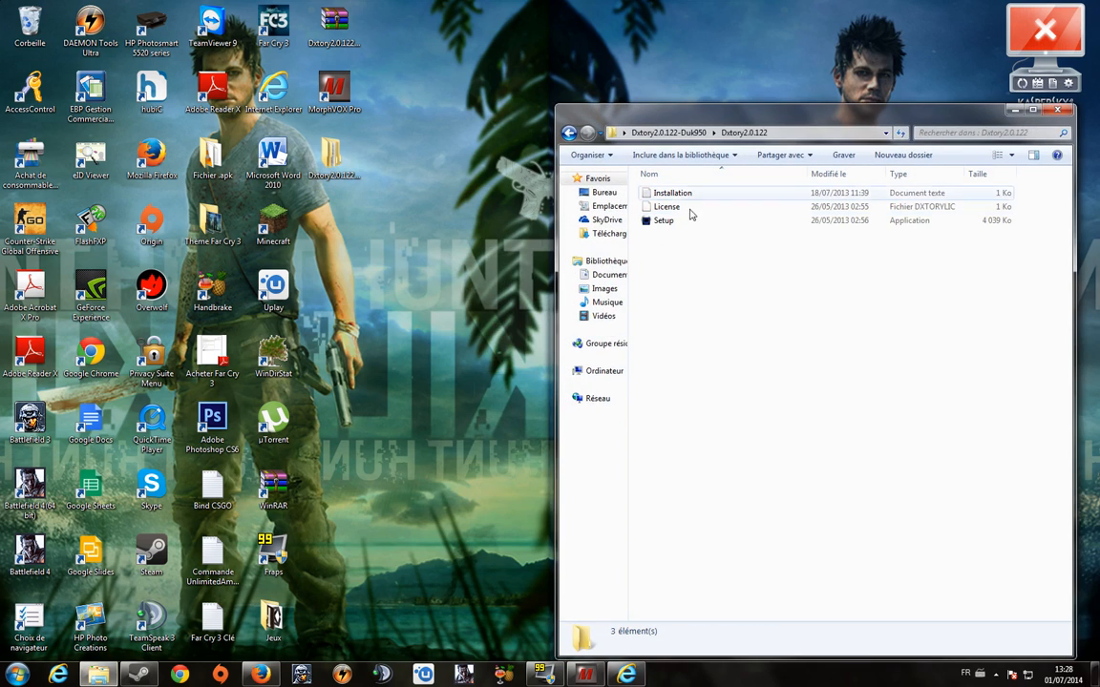
drag(667, 206, 428, 89)
Step: Read the Installation text file, close it, and move the Setup application to the desktop
double_click(669, 192)
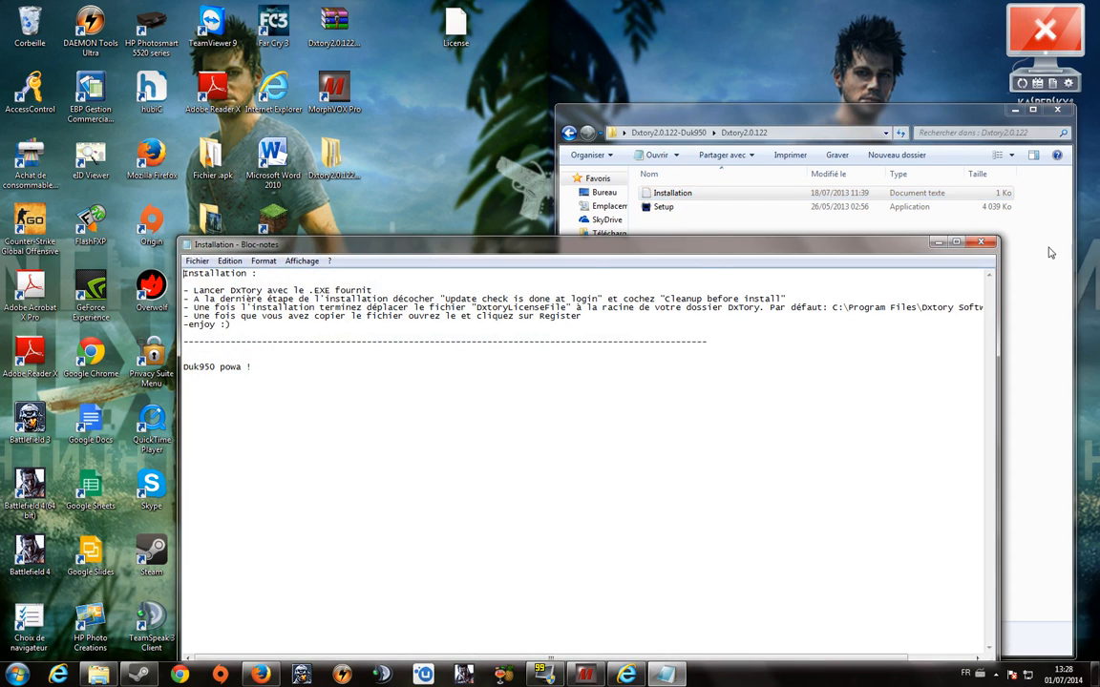
click(980, 242)
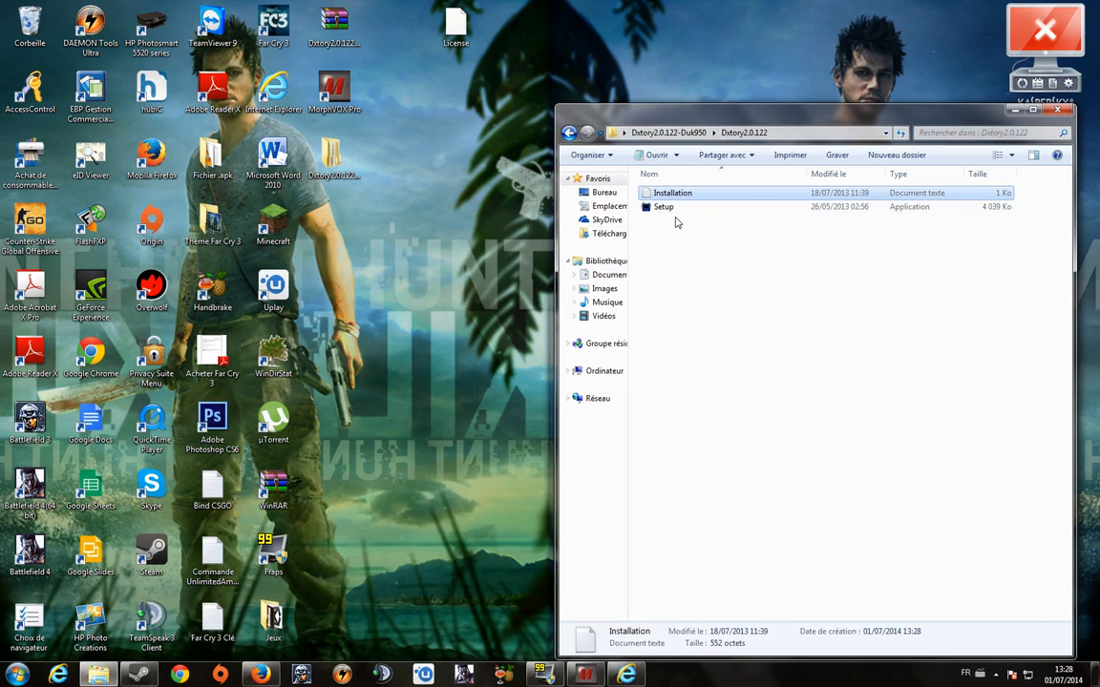
drag(674, 216, 699, 293)
drag(671, 213, 410, 172)
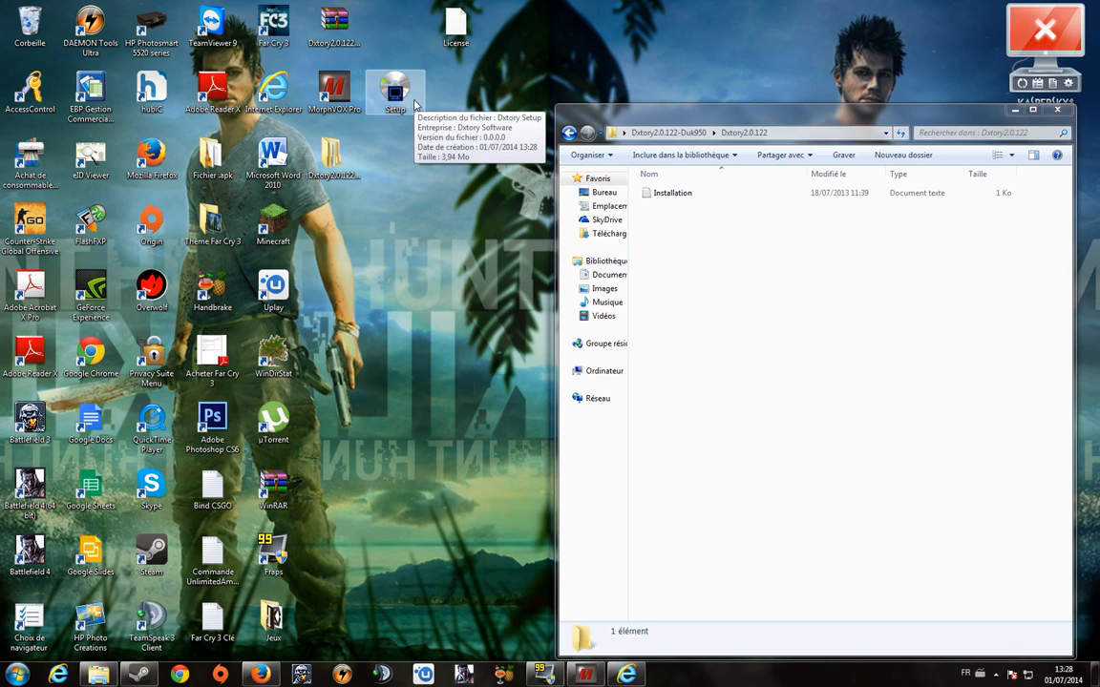
Step: Run Setup from the desktop, allow it past the security warning, and choose English as the installation language
double_click(391, 97)
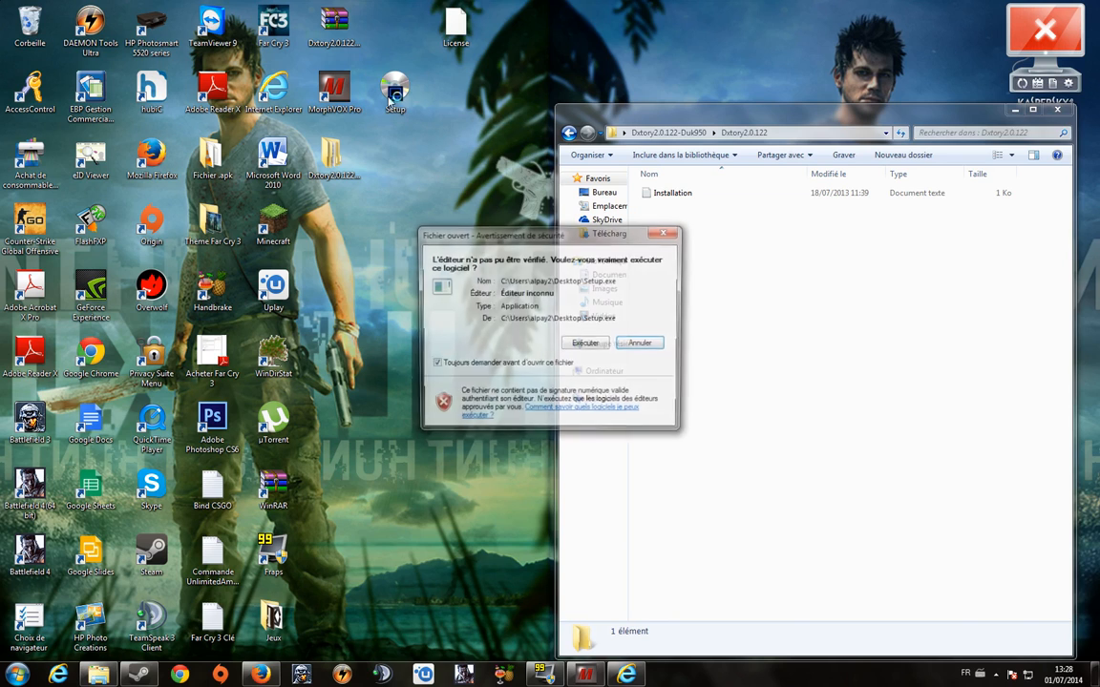
click(586, 345)
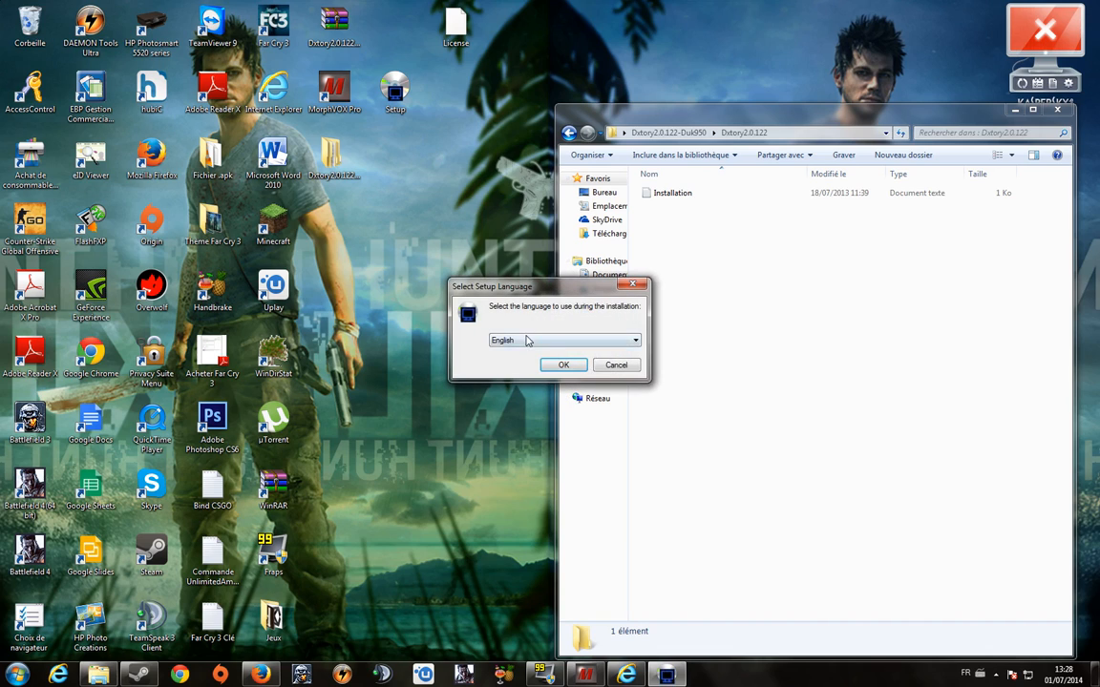
click(528, 341)
click(509, 352)
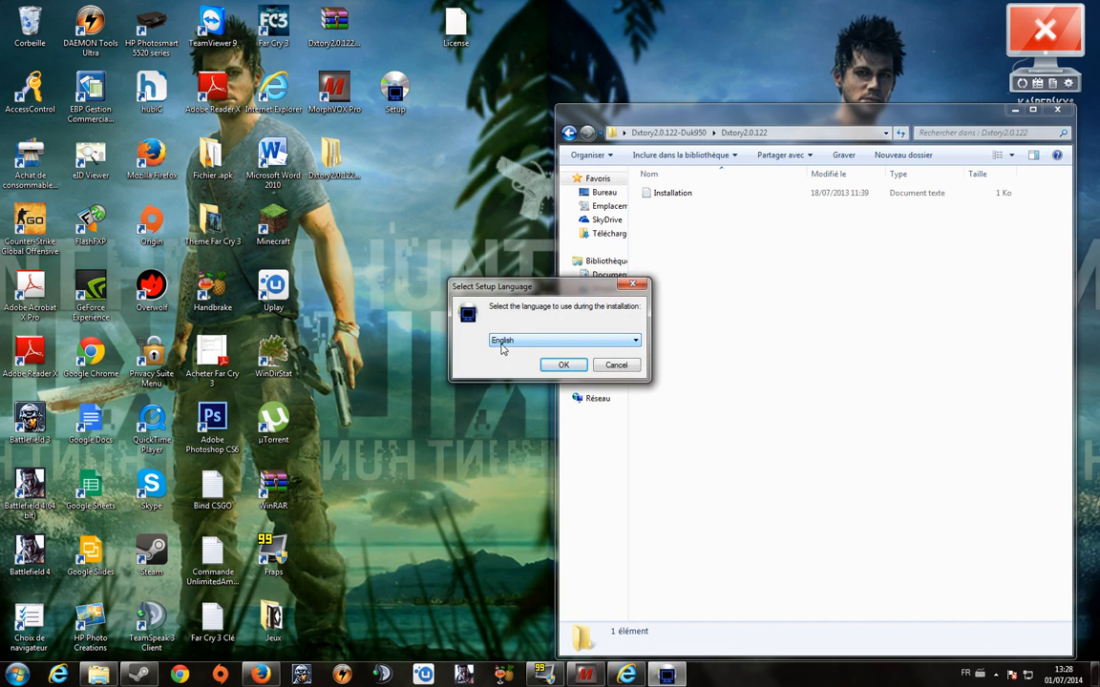
click(563, 365)
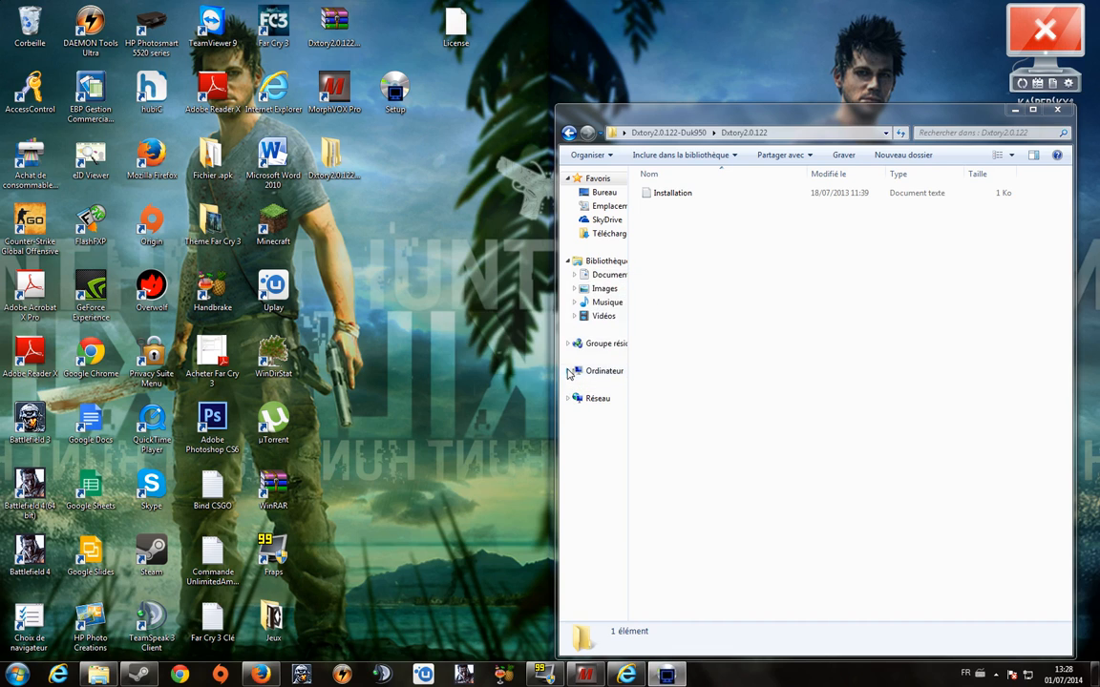
Step: Continue past the installer's welcome page and accept the license agreement
click(630, 441)
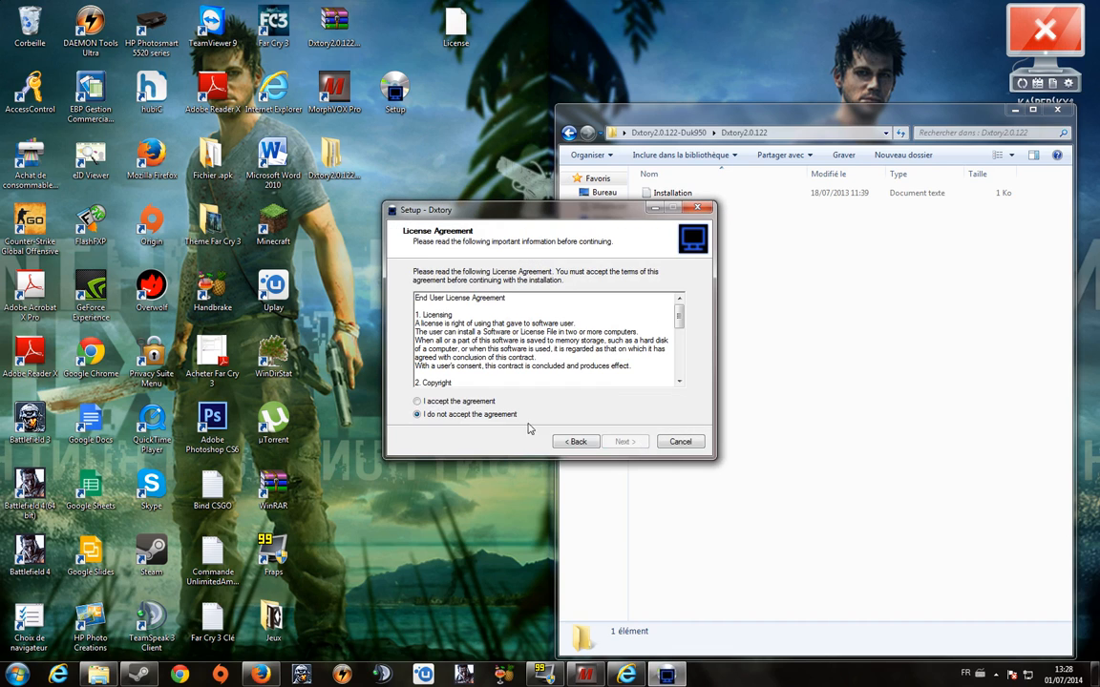
click(472, 402)
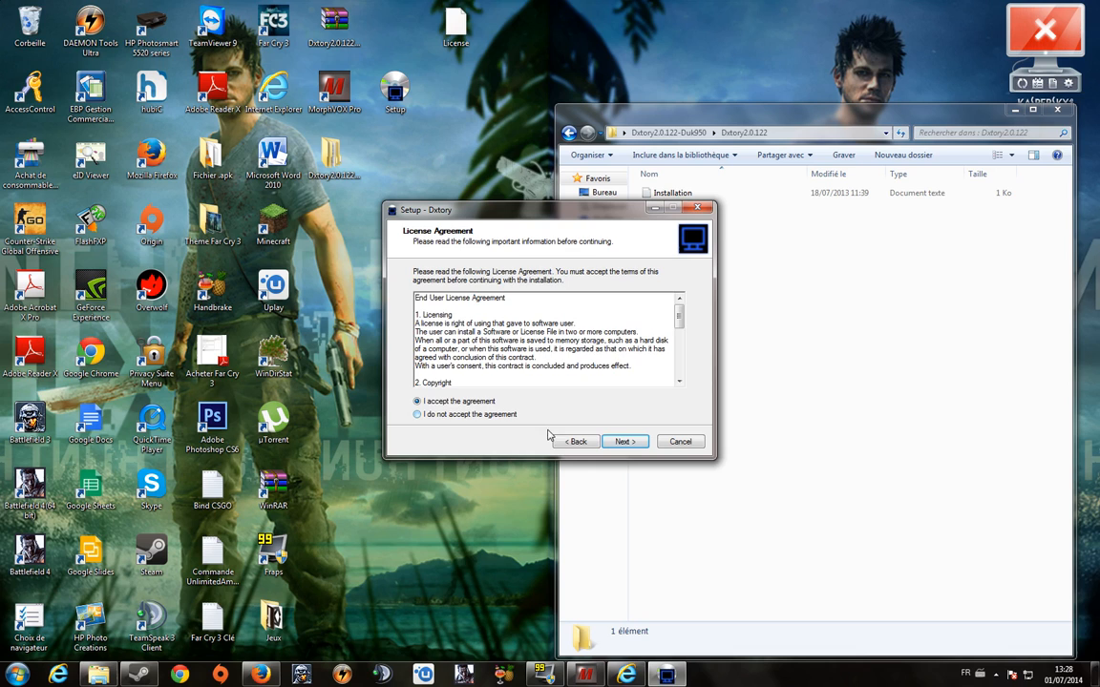
click(632, 443)
Step: Set the installation folder to D:\Program Files (x86)\Dxtory Software\Dxtory2.0 and continue
click(657, 319)
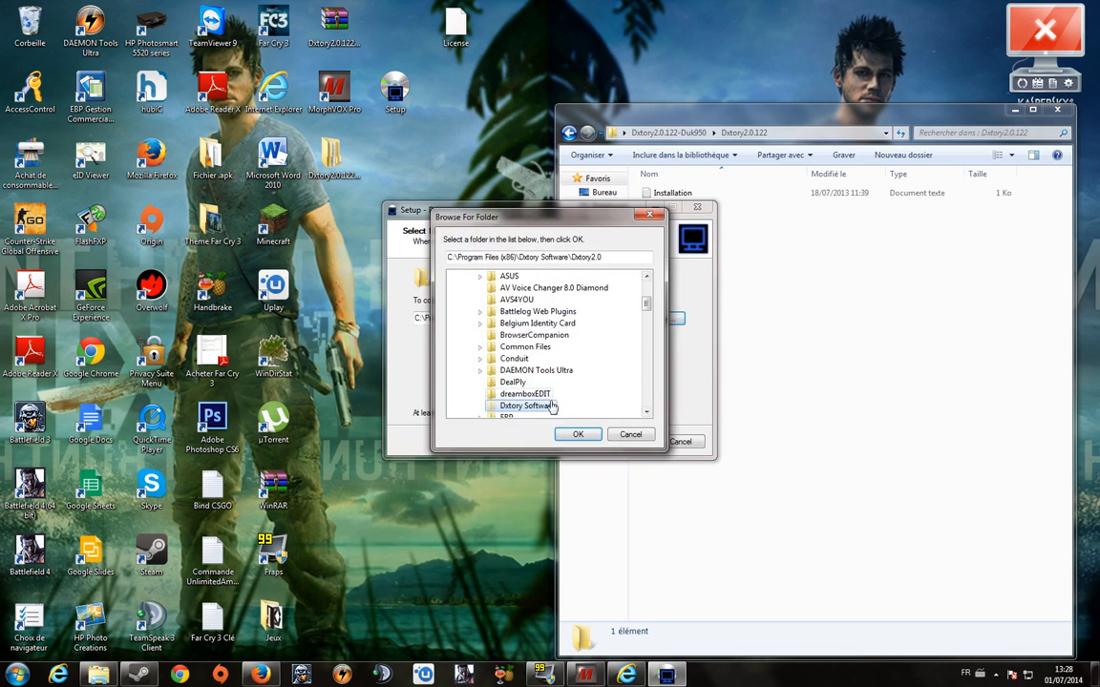
scroll(515, 342, down, 15)
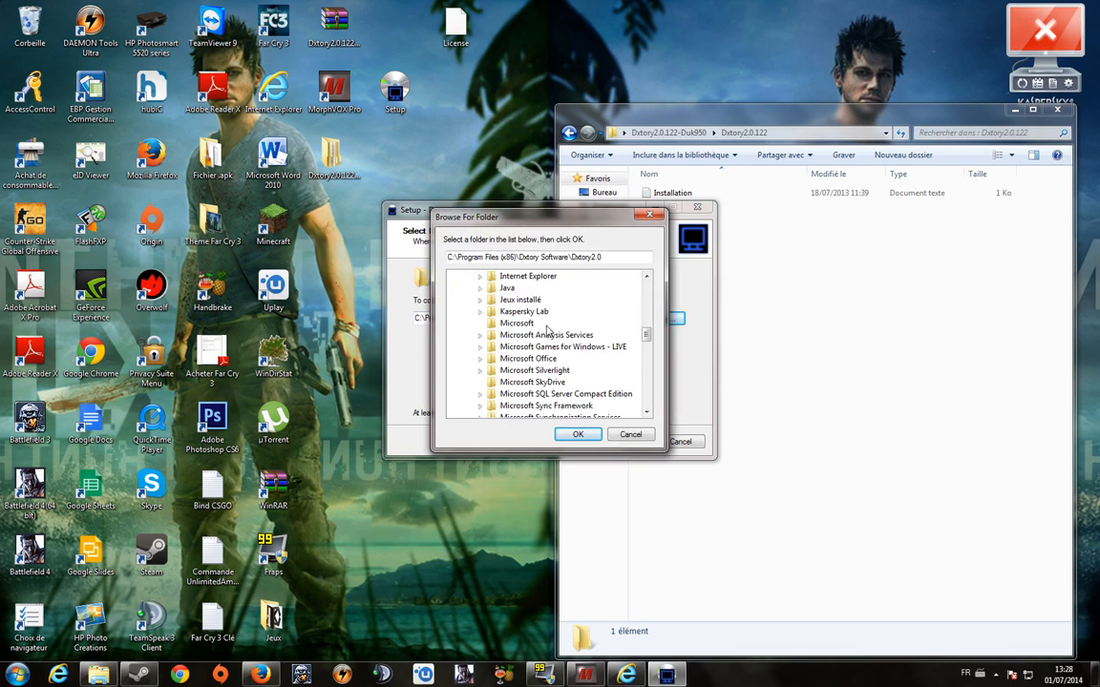
scroll(572, 349, down, 8)
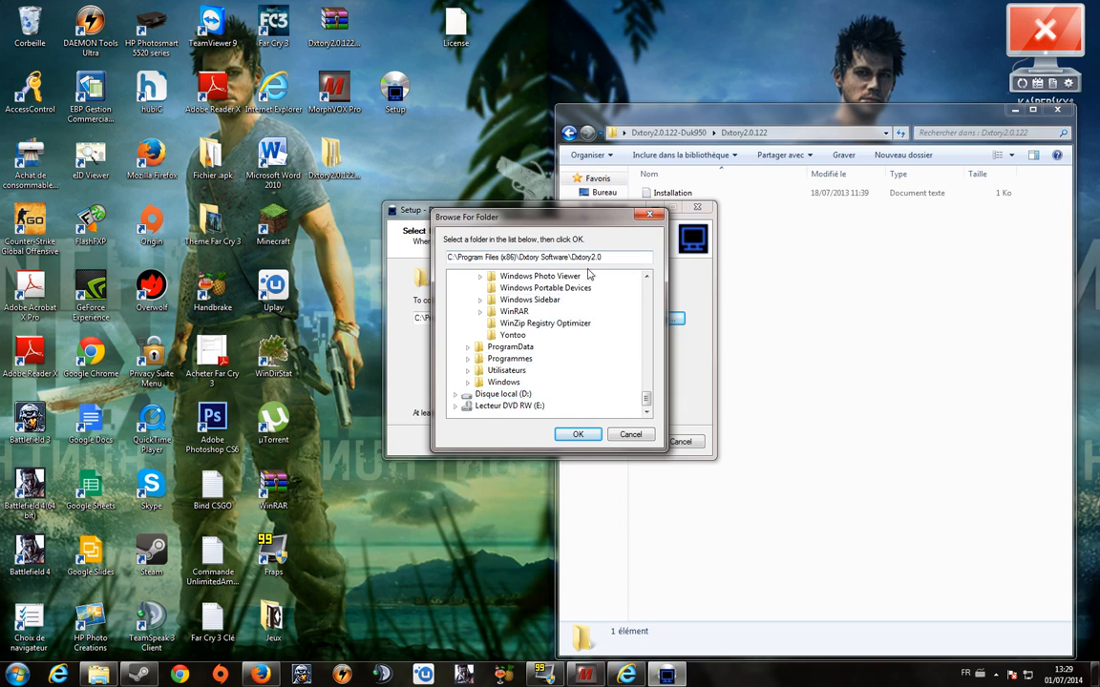
scroll(547, 352, up, 2)
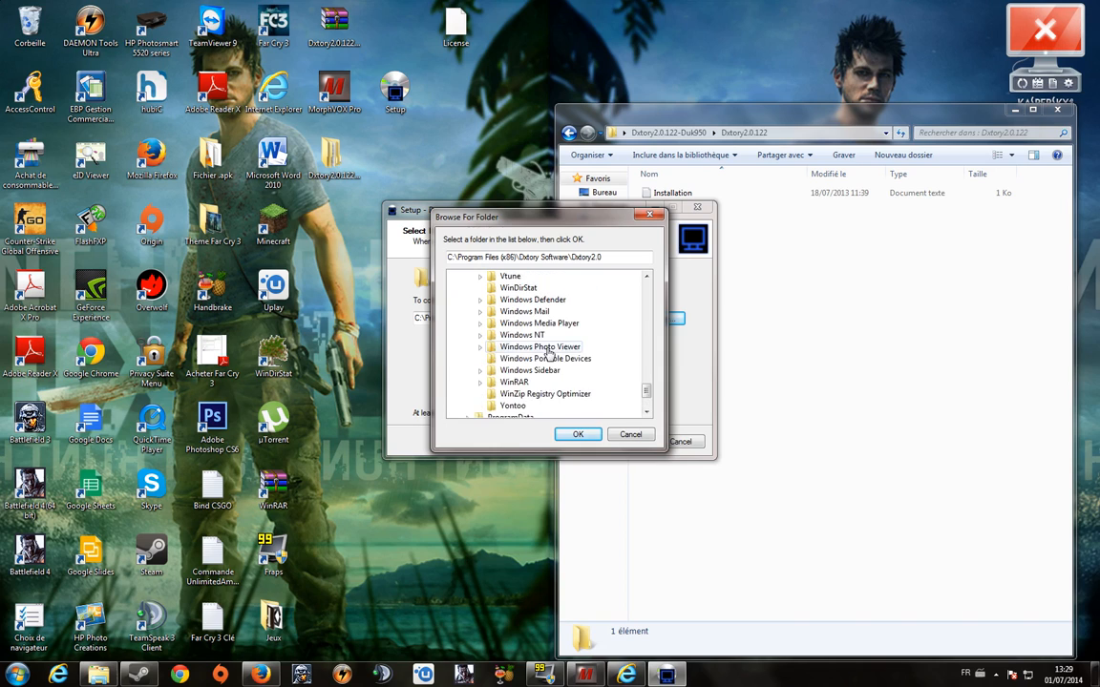
scroll(547, 352, down, 2)
click(503, 393)
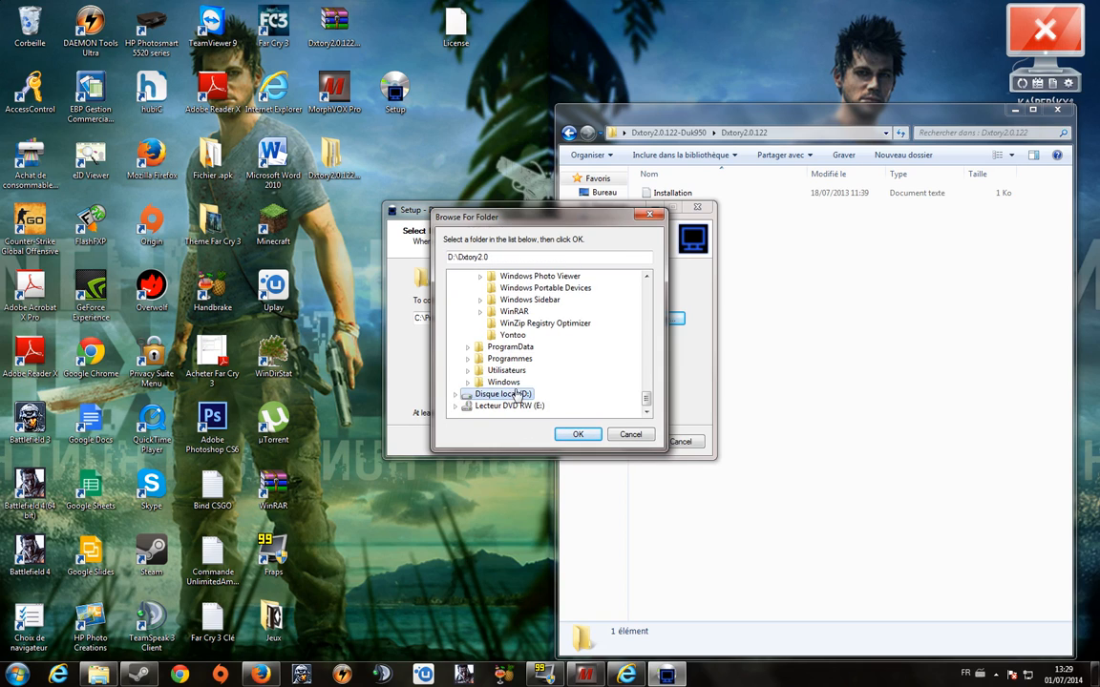
double_click(516, 393)
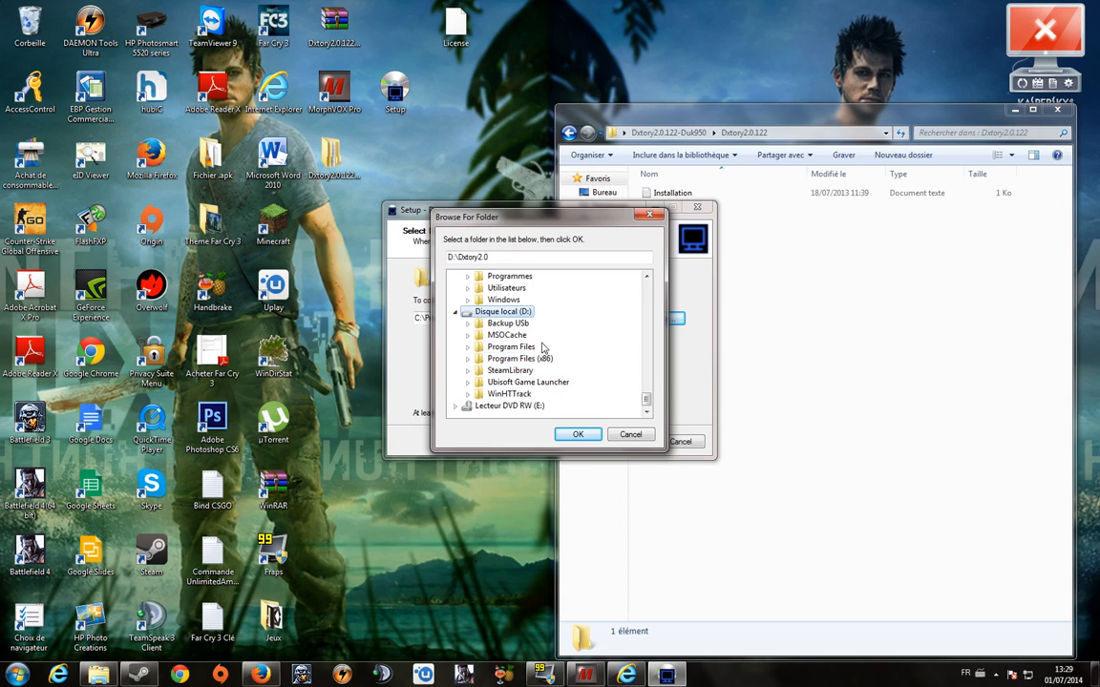
double_click(528, 359)
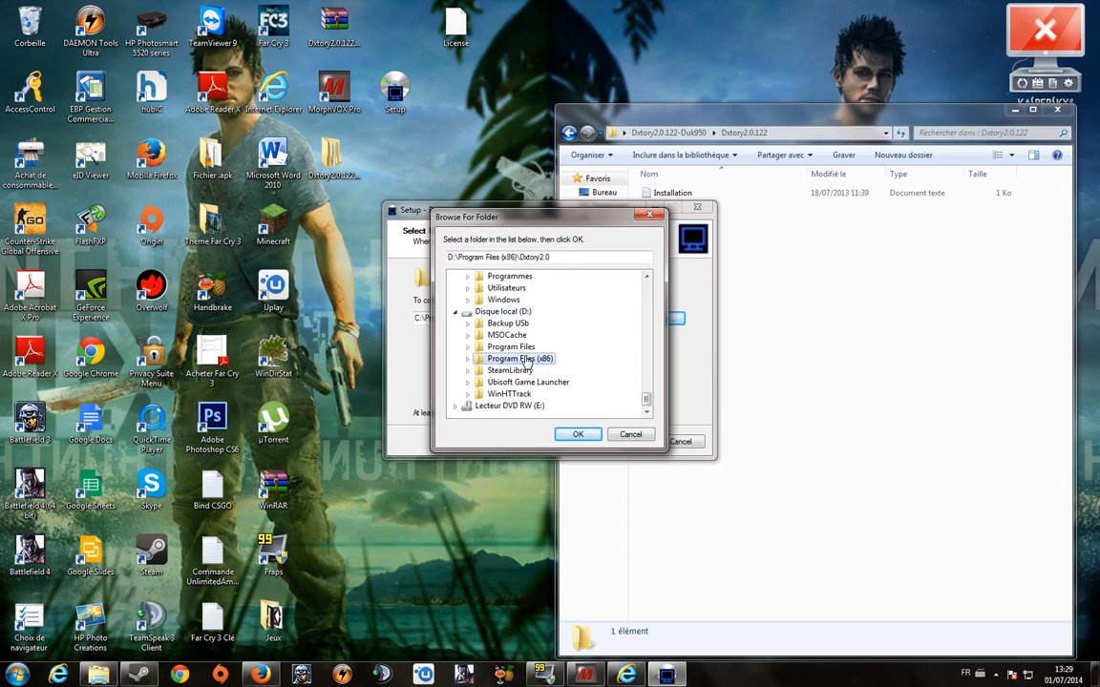
click(528, 336)
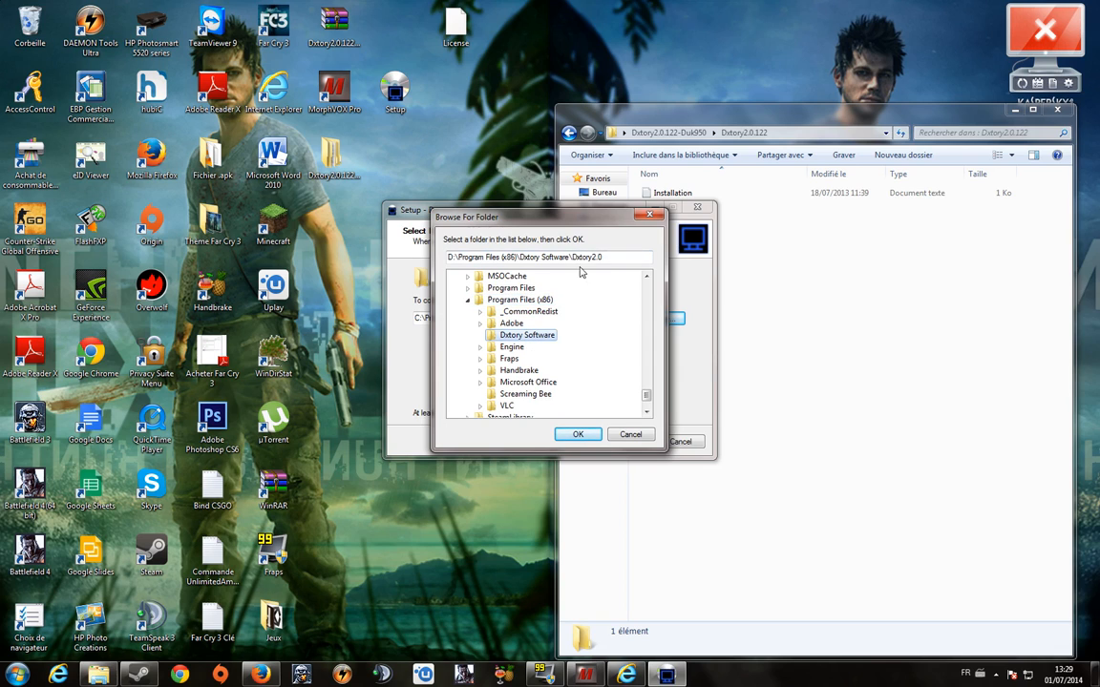
click(574, 435)
click(625, 443)
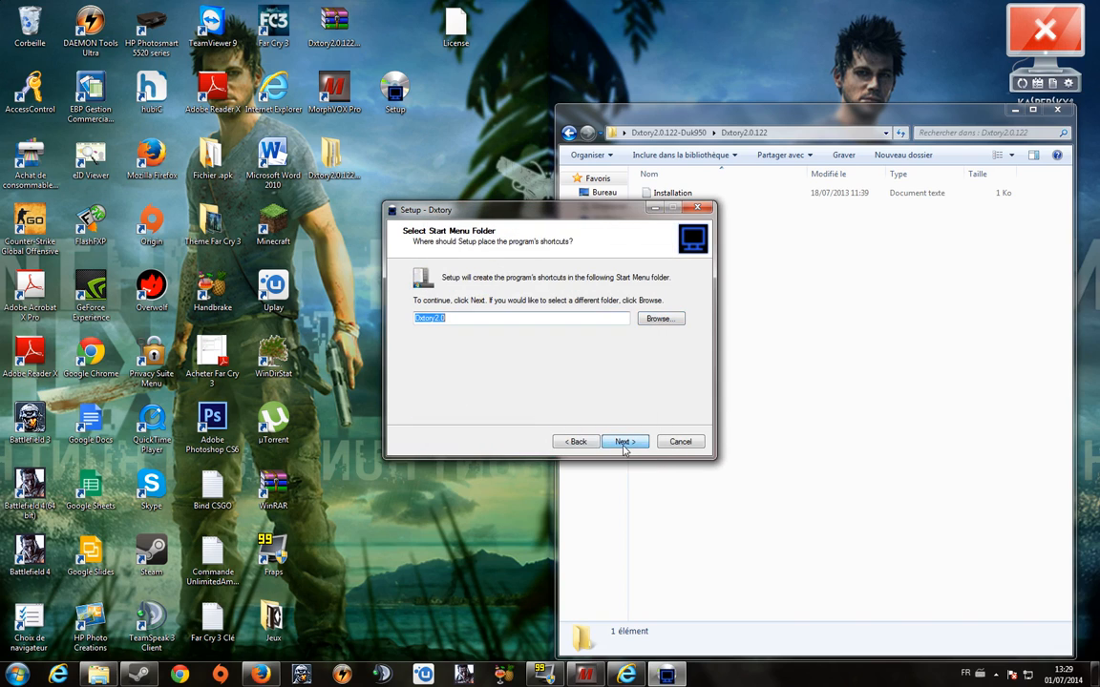
Step: Keep the Dxtory2.0 Start Menu folder and enable the desktop icon and Cleanup before Install, leaving the login update check off
click(625, 443)
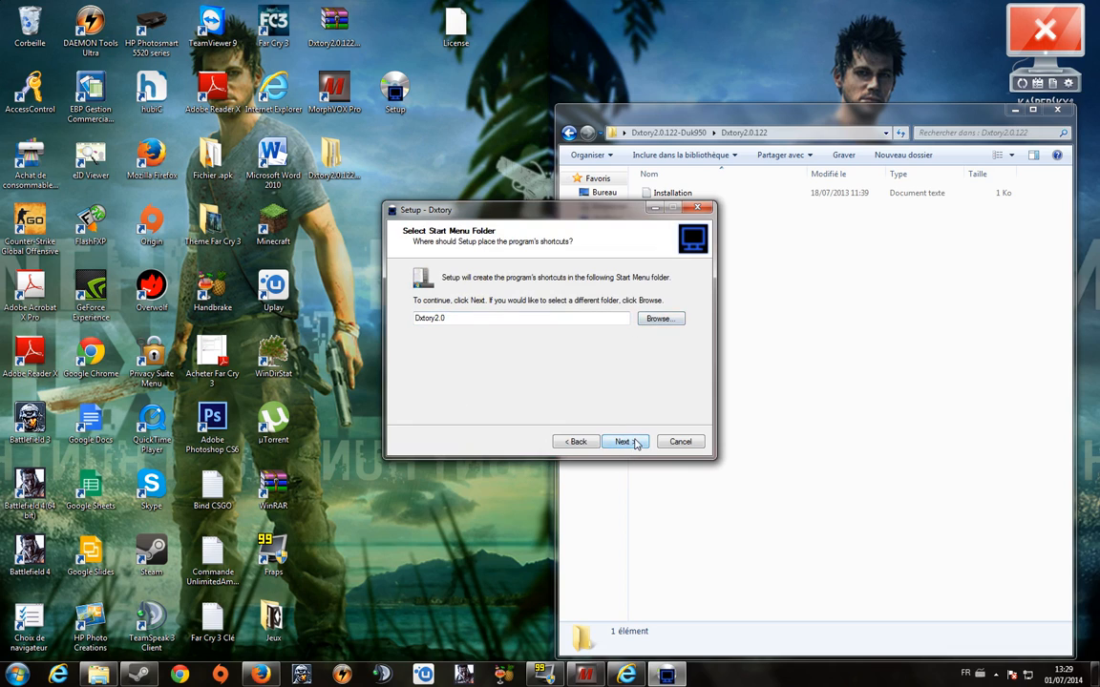
click(635, 443)
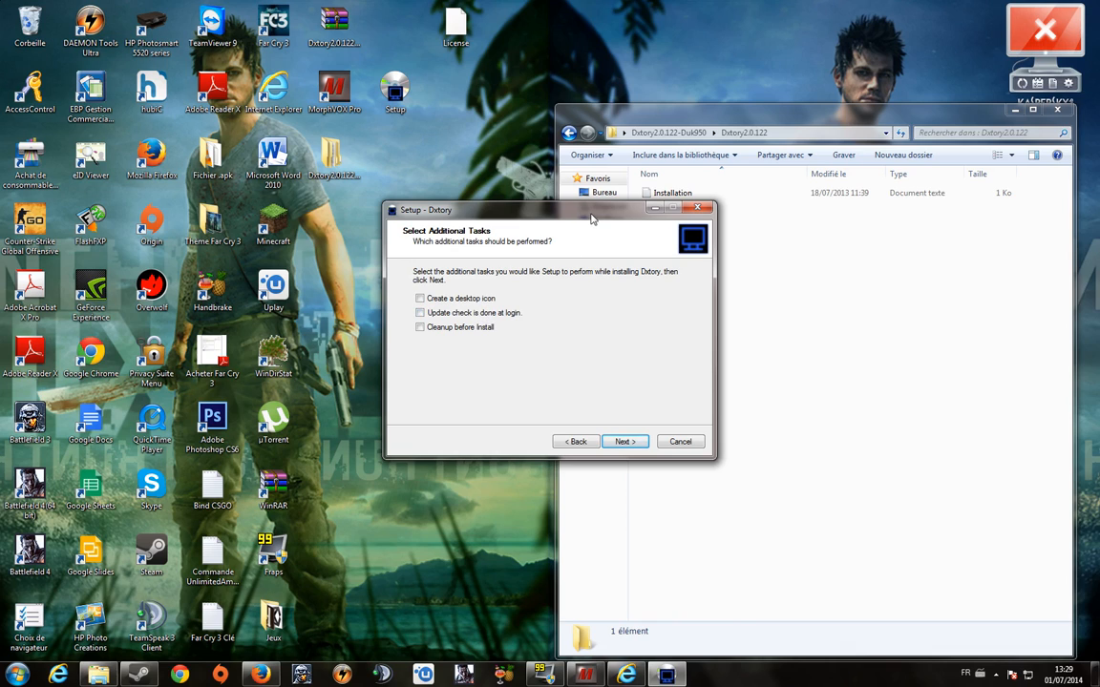
click(420, 327)
click(626, 442)
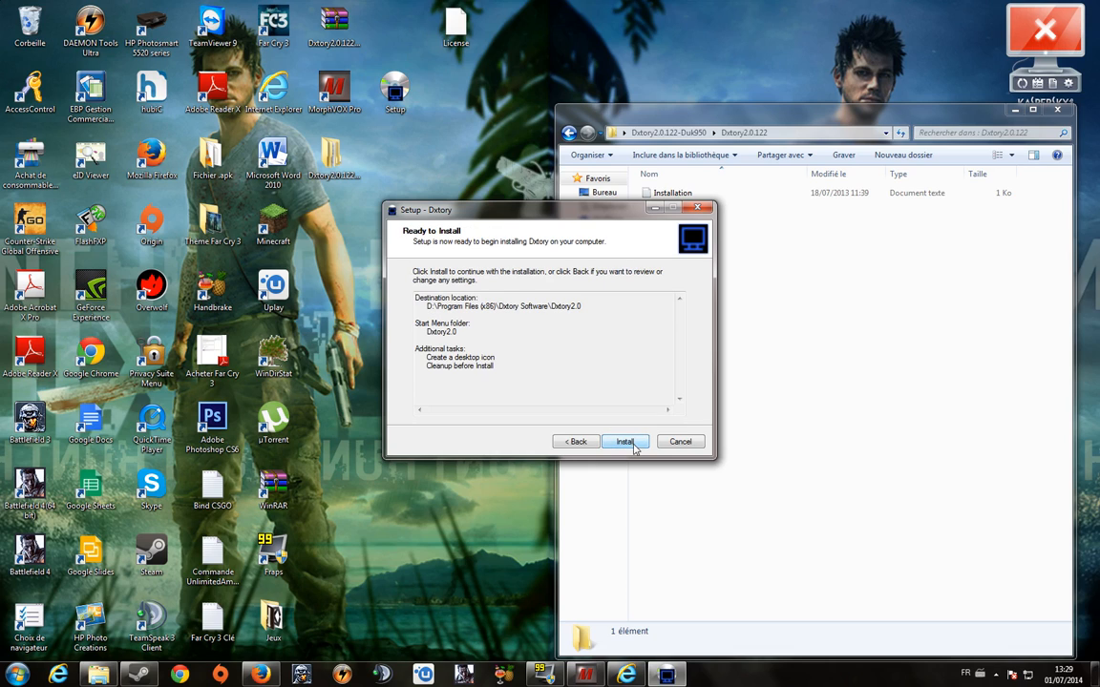
Step: Install Dxtory, finish the setup wizard, and launch the program from its desktop shortcut
click(625, 442)
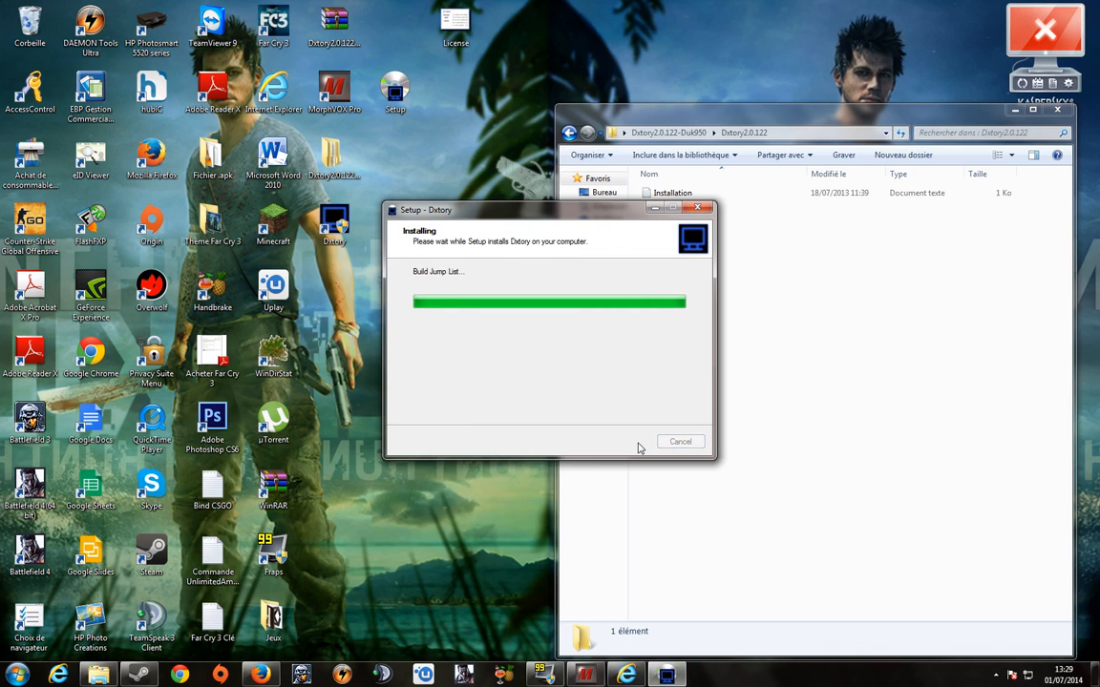
click(630, 442)
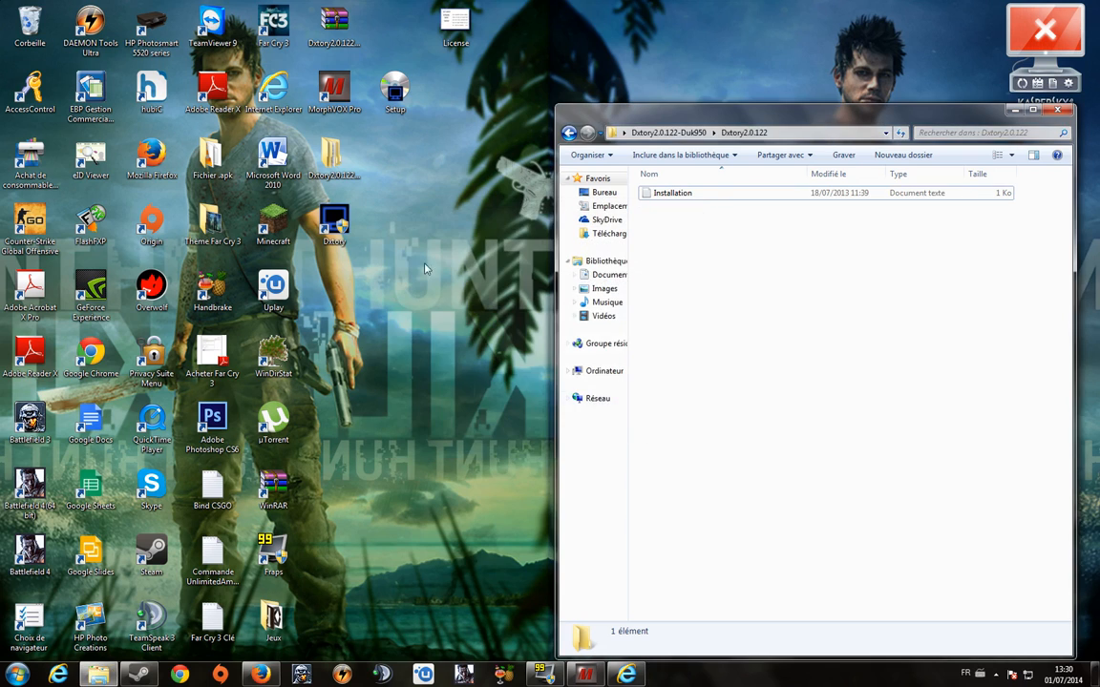
double_click(329, 217)
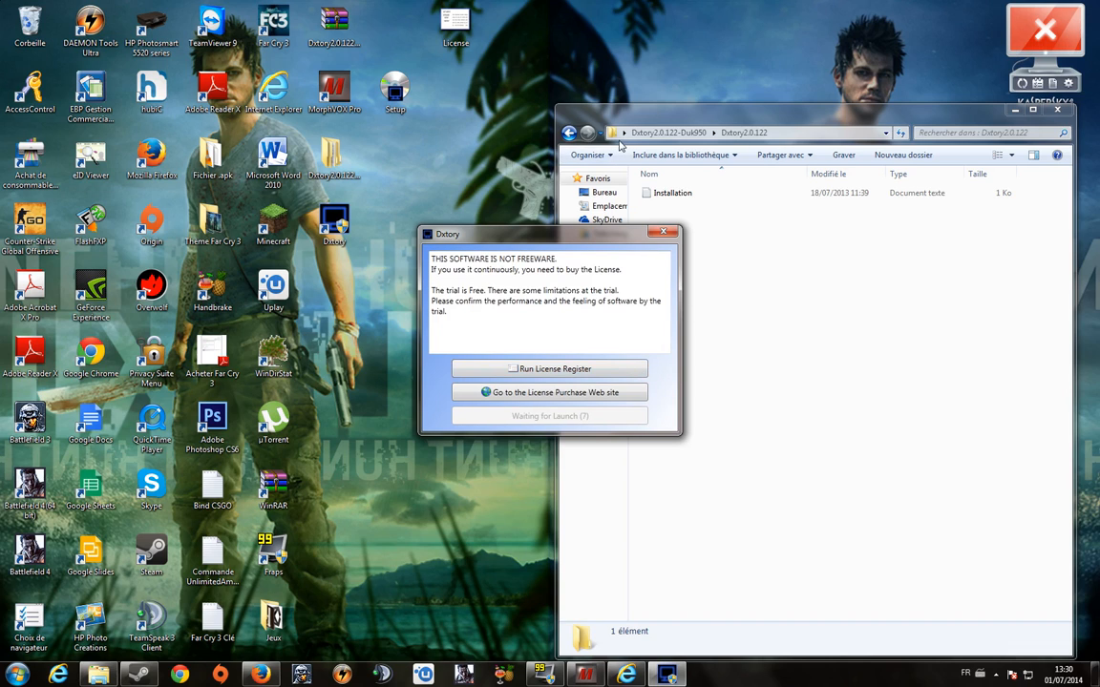
Step: Run the license registration and register Dxtory with the License file on the desktop
click(587, 374)
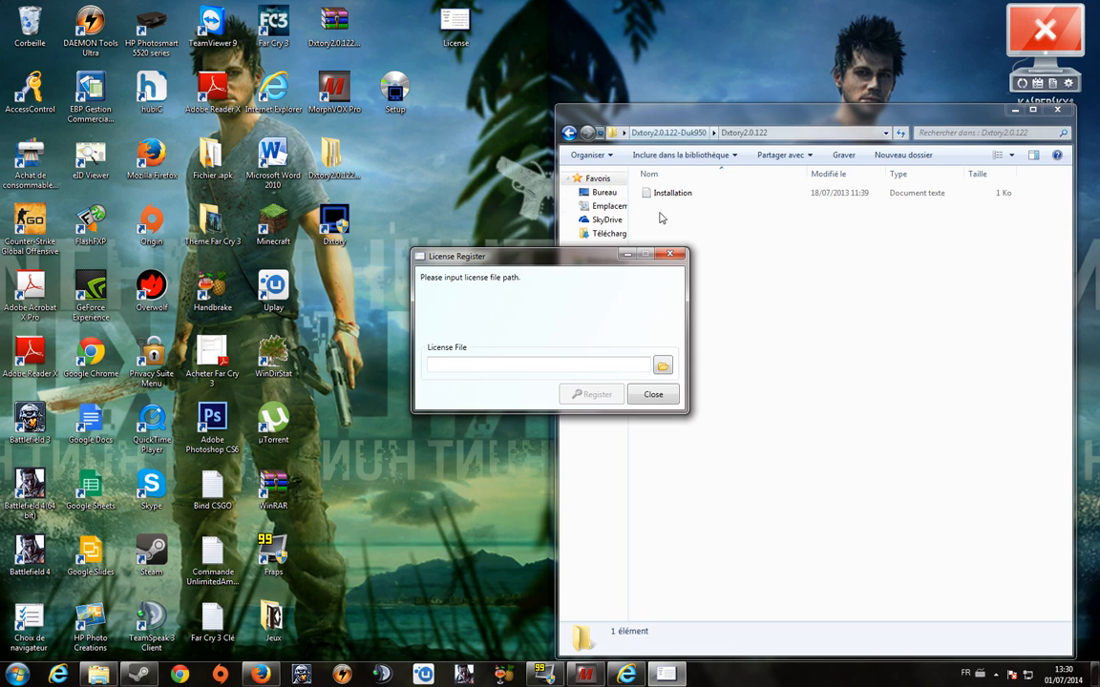
click(663, 367)
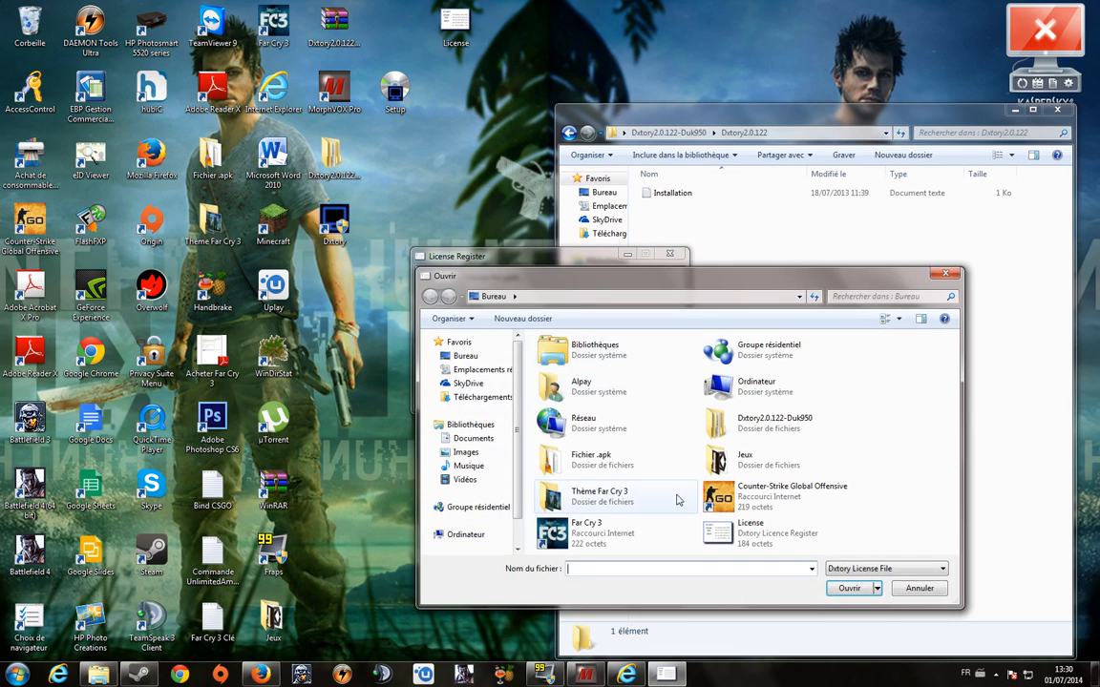
double_click(753, 537)
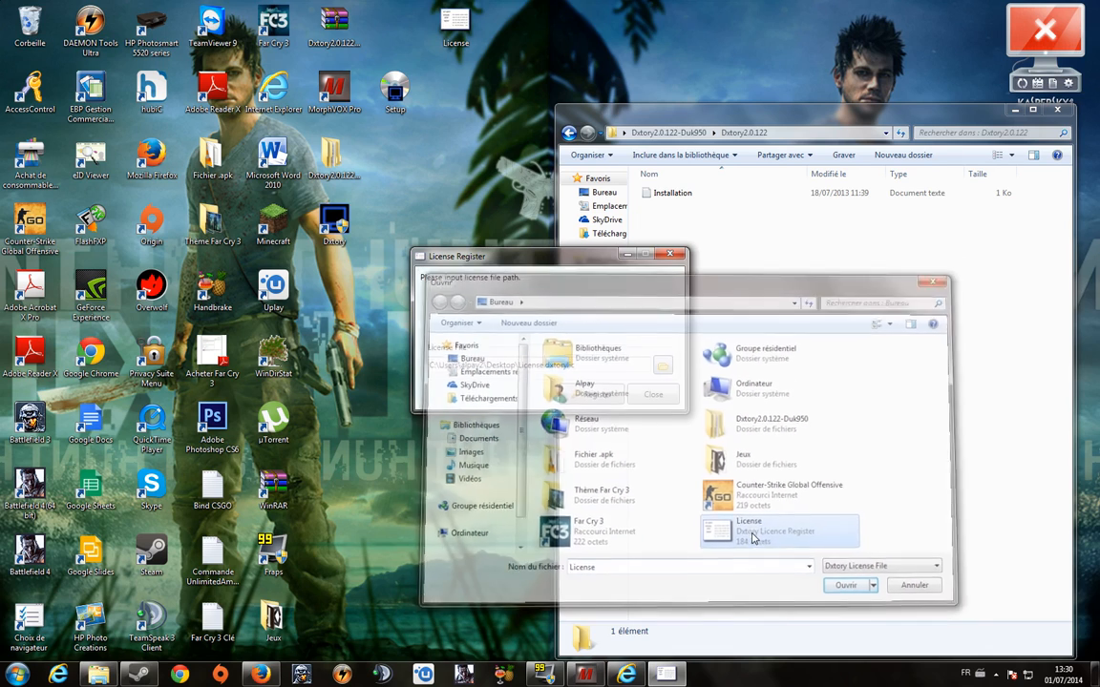
click(590, 395)
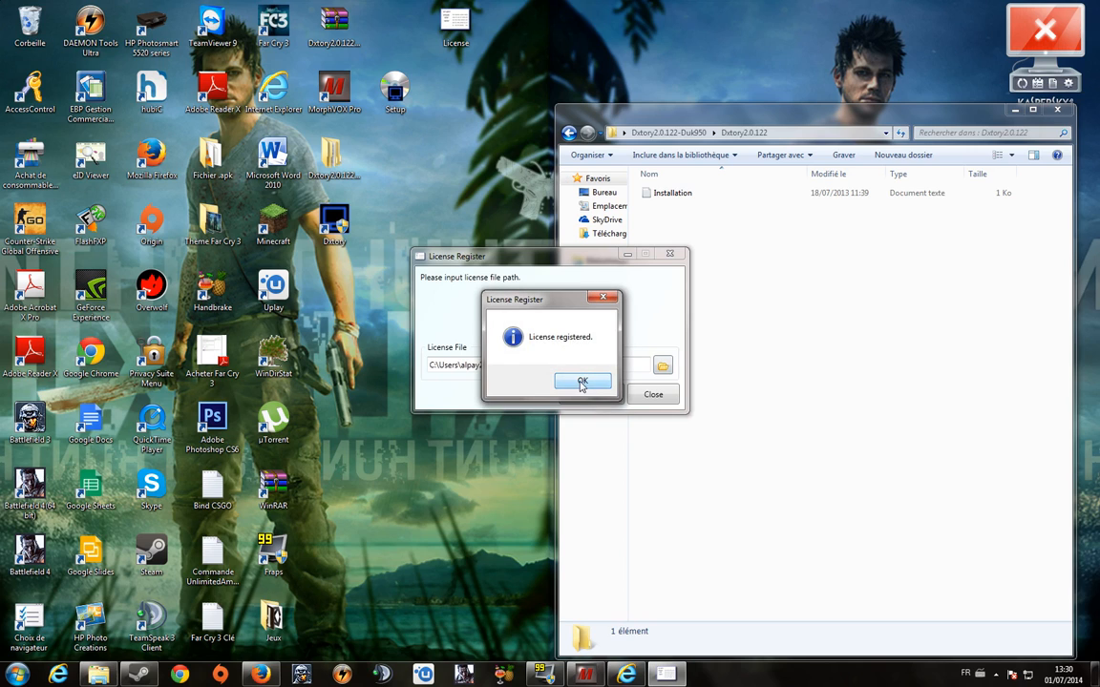
click(581, 381)
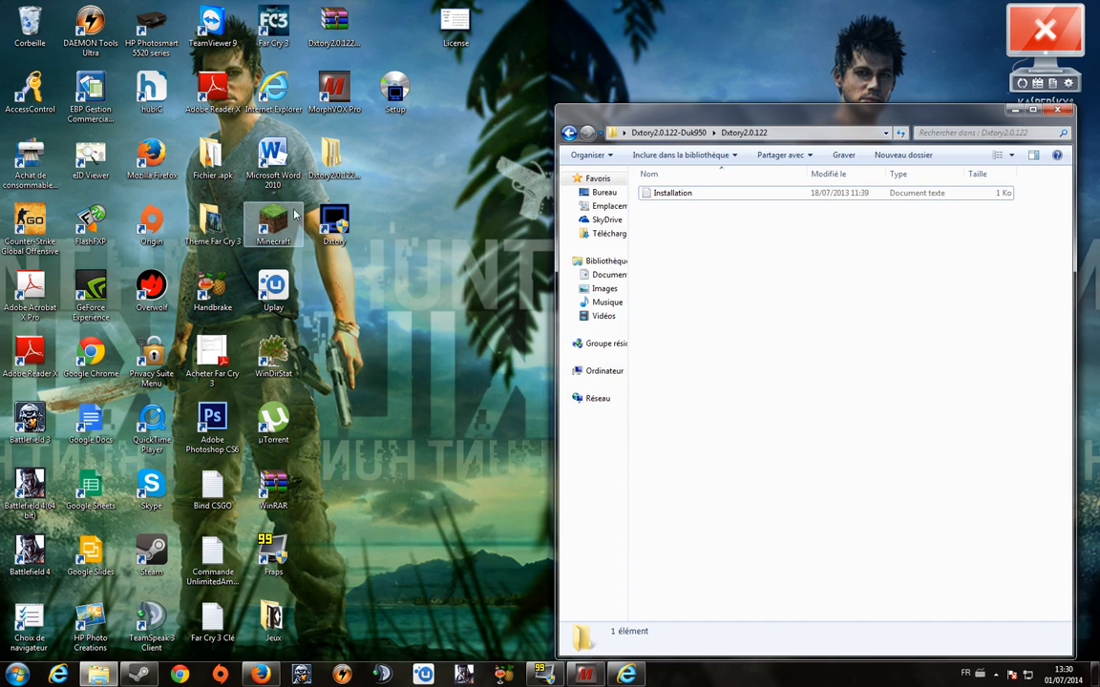
Step: Launch Dxtory again from its desktop shortcut, close the Explorer window, and move the Dxtory window to the middle of the screen
click(346, 220)
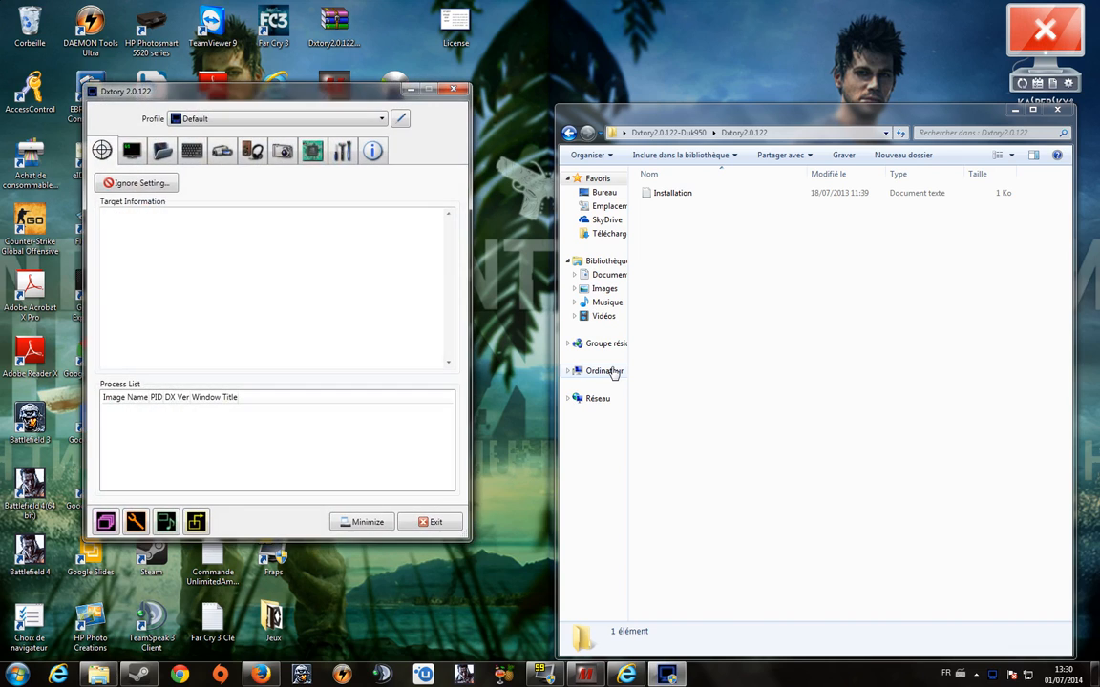
click(1057, 110)
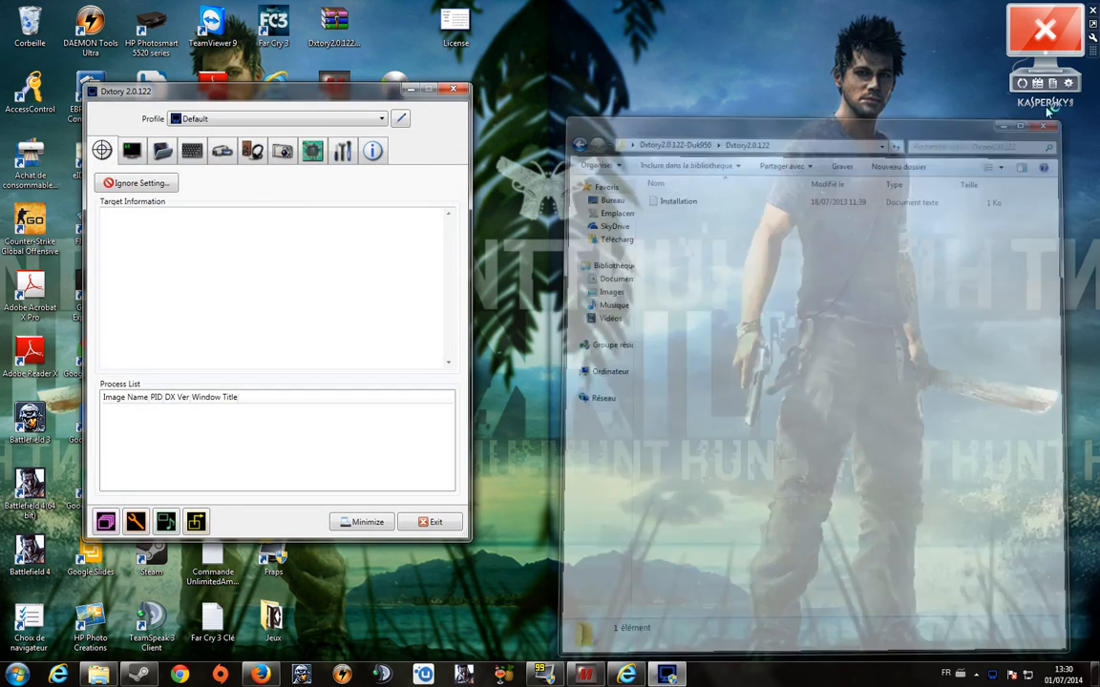
drag(317, 97, 697, 135)
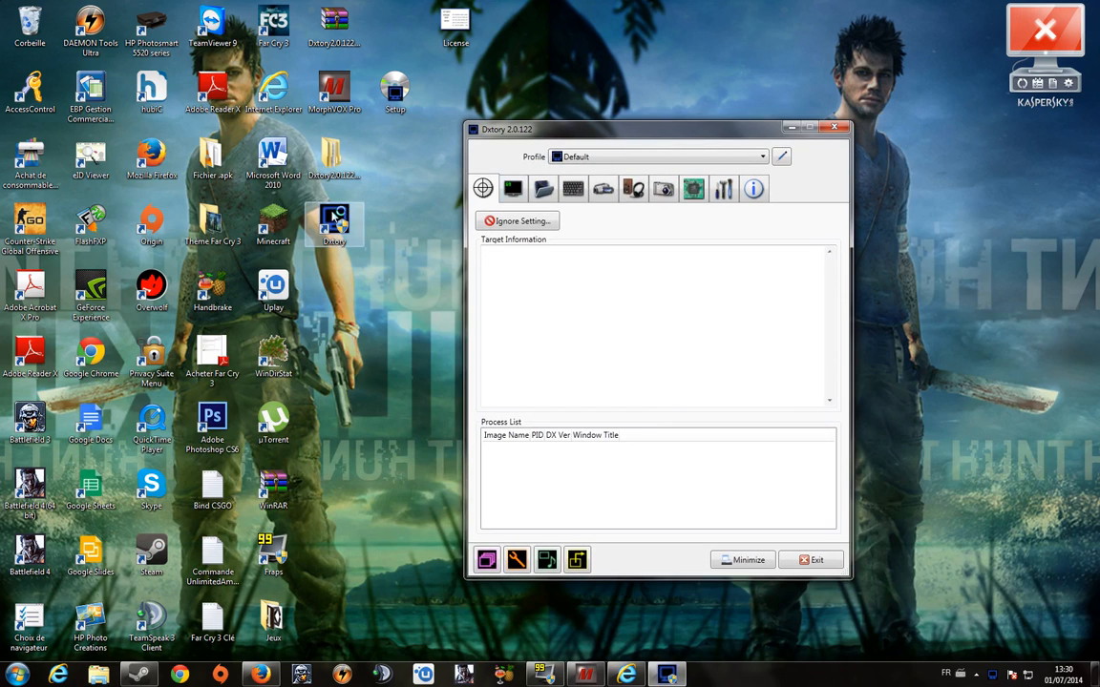
Step: Move the extracted Dxtory2.0.122 folder and the License and Setup files to the Recycle Bin and empty it
click(336, 157)
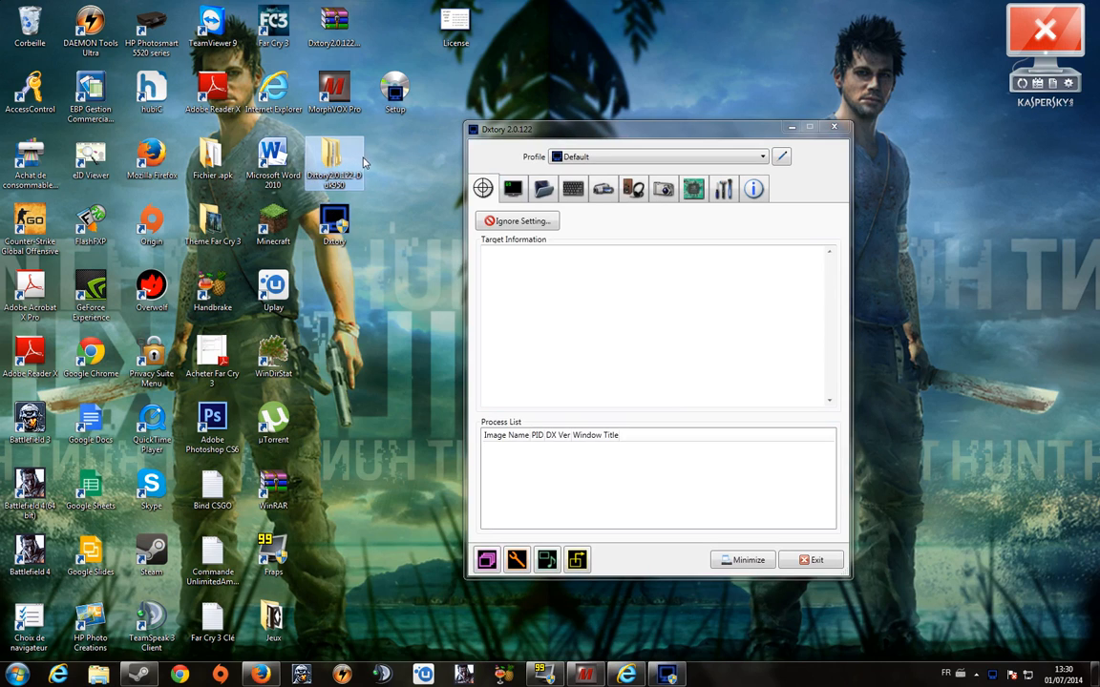
drag(362, 162, 24, 28)
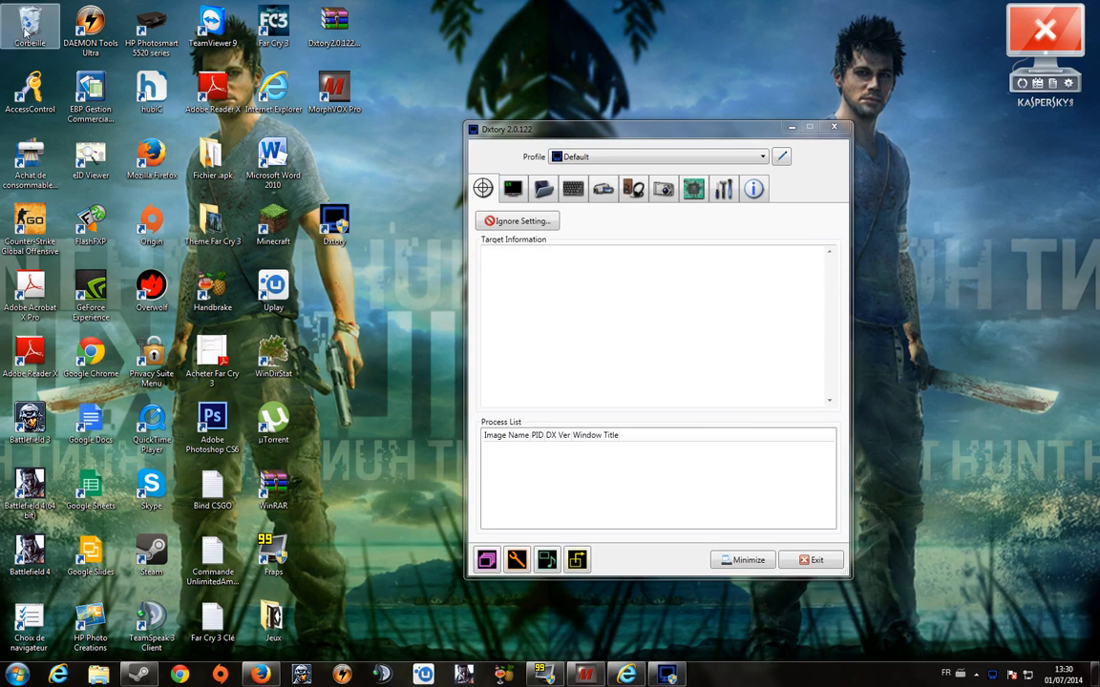
right_click(26, 29)
click(72, 48)
click(546, 319)
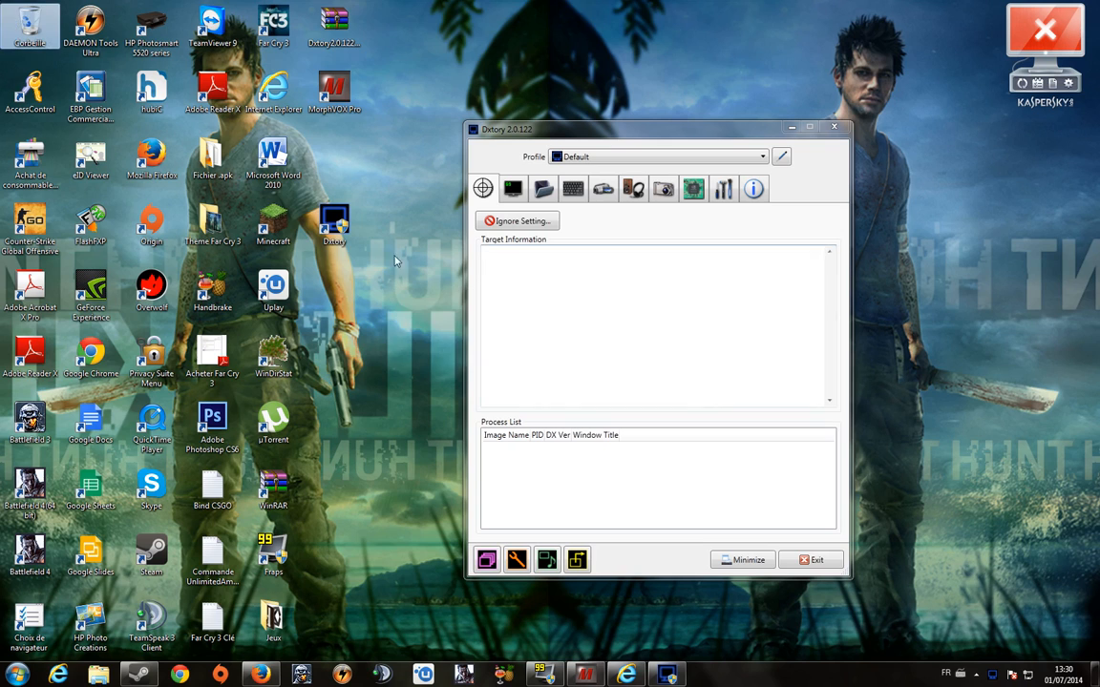
Step: Discard the Dxtory2.0.122 archive from the desktop and empty the Recycle Bin again
right_click(21, 35)
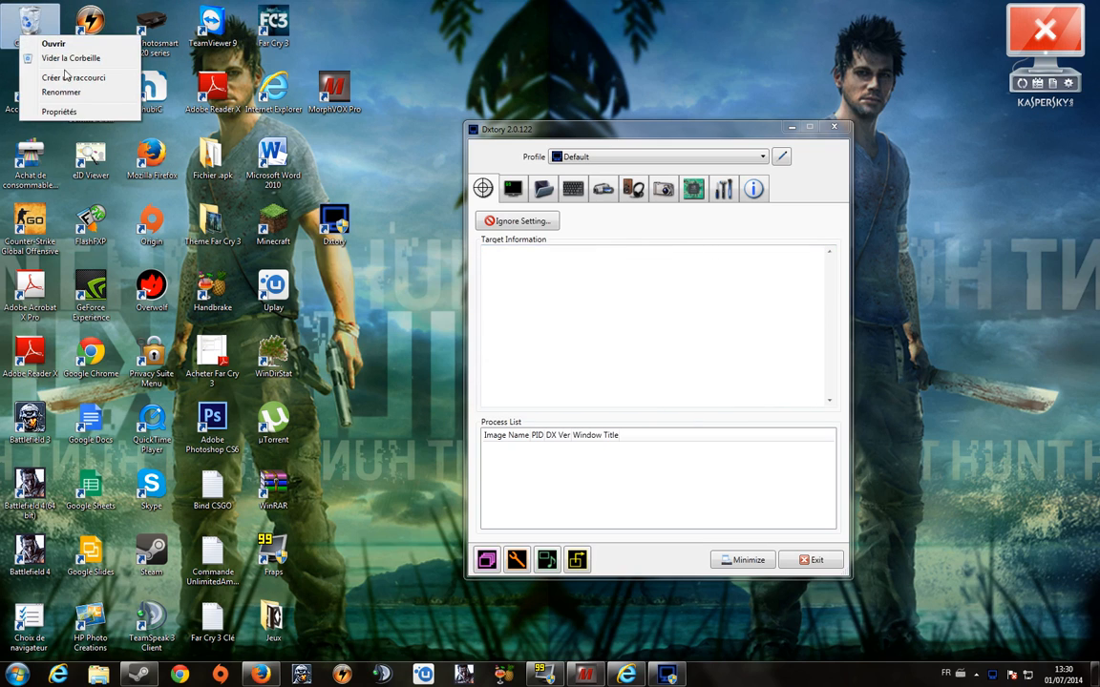
click(77, 58)
click(552, 360)
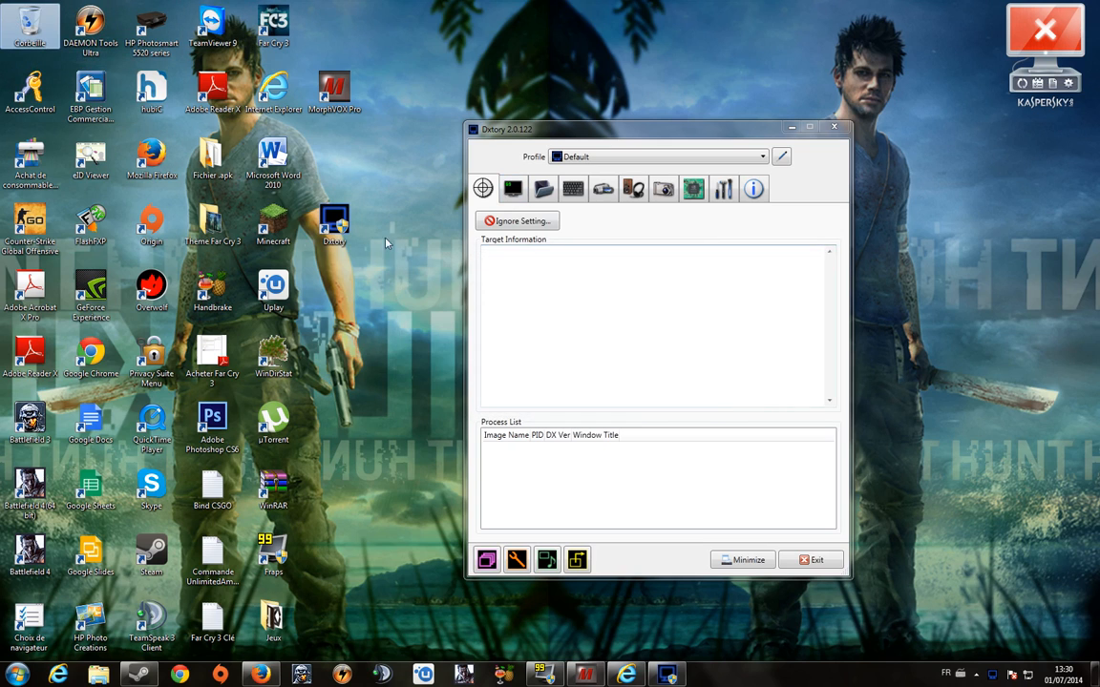
Step: Move the Dxtory desktop shortcut to the free spot next to Far Cry 3, above MorphVOX Pro
drag(334, 224, 334, 33)
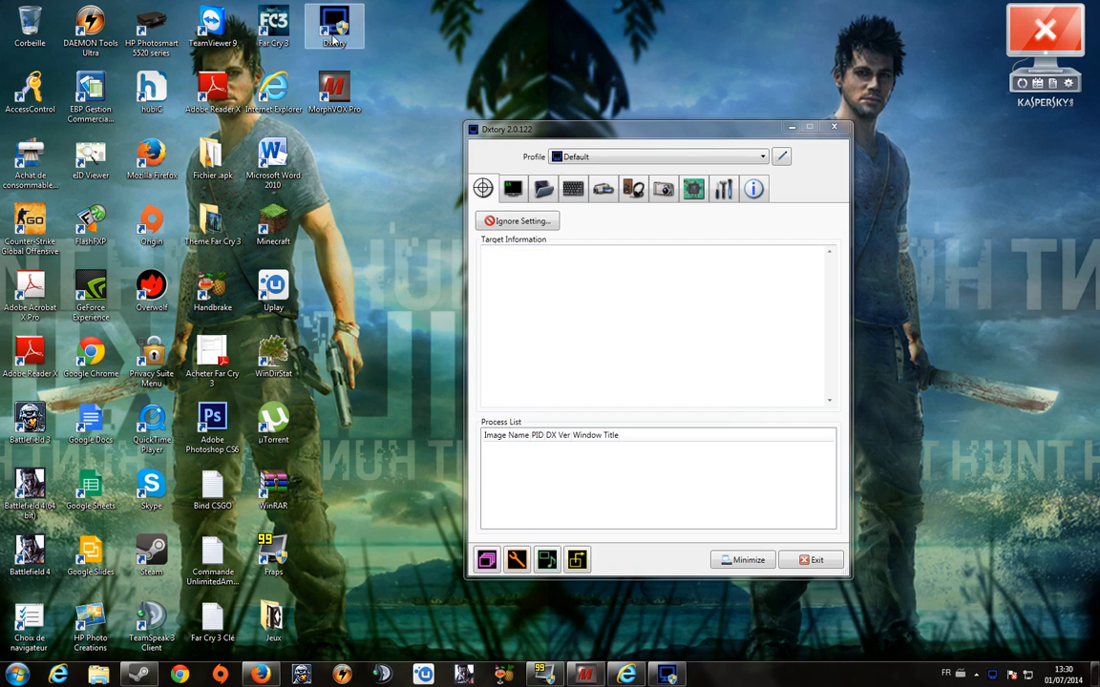
click(301, 33)
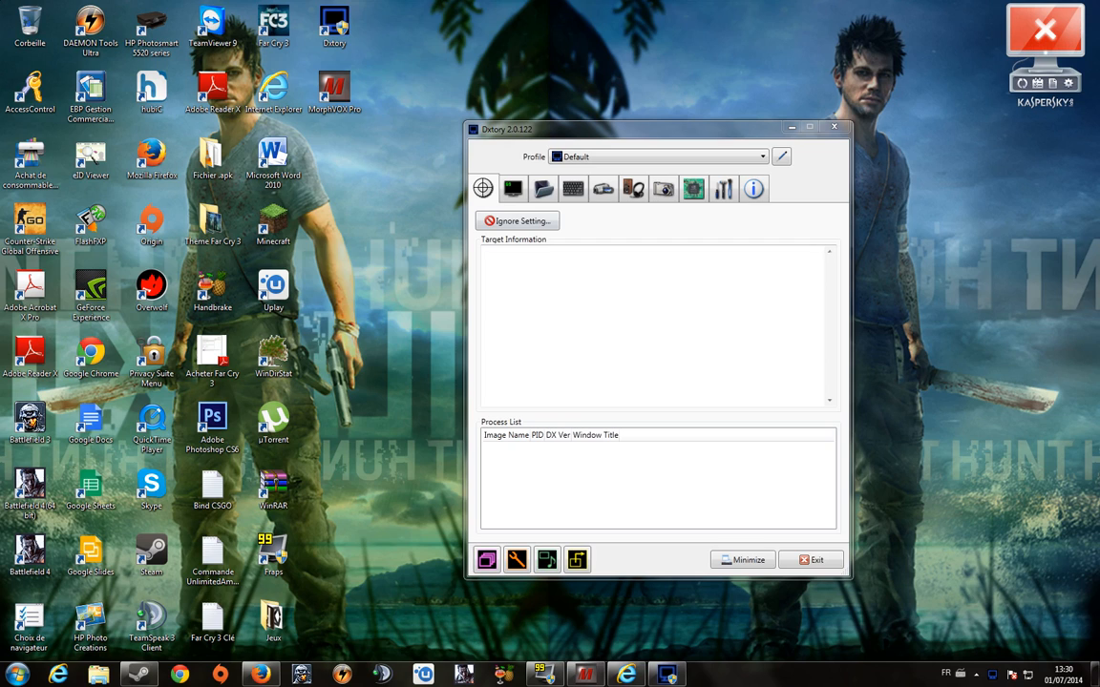
click(641, 156)
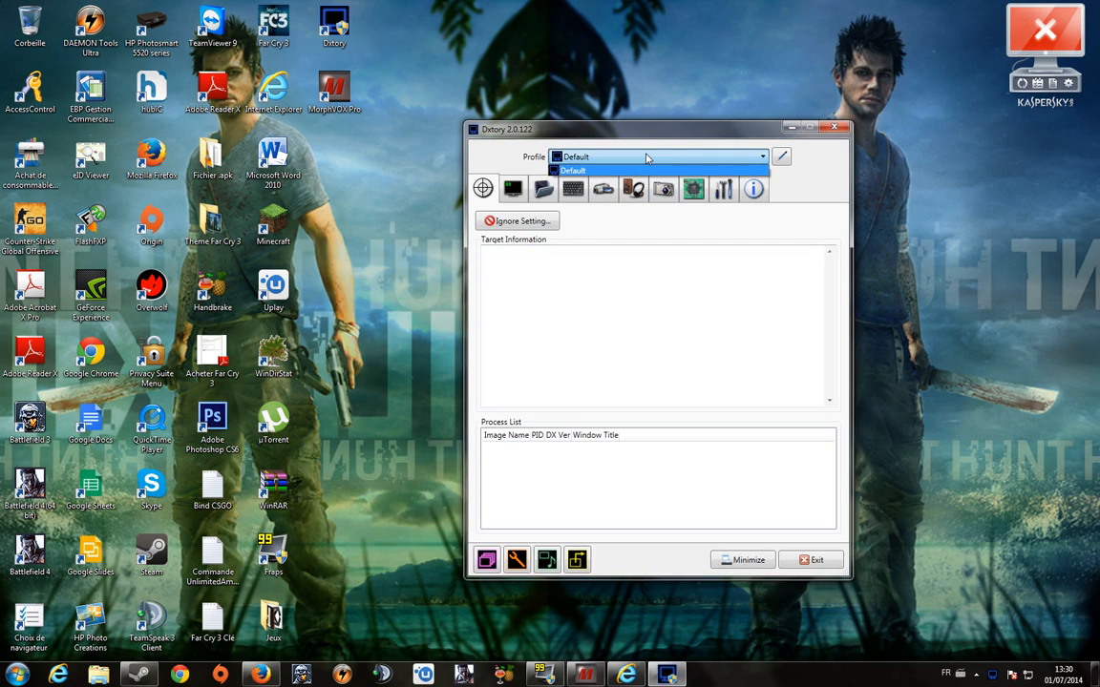
click(647, 159)
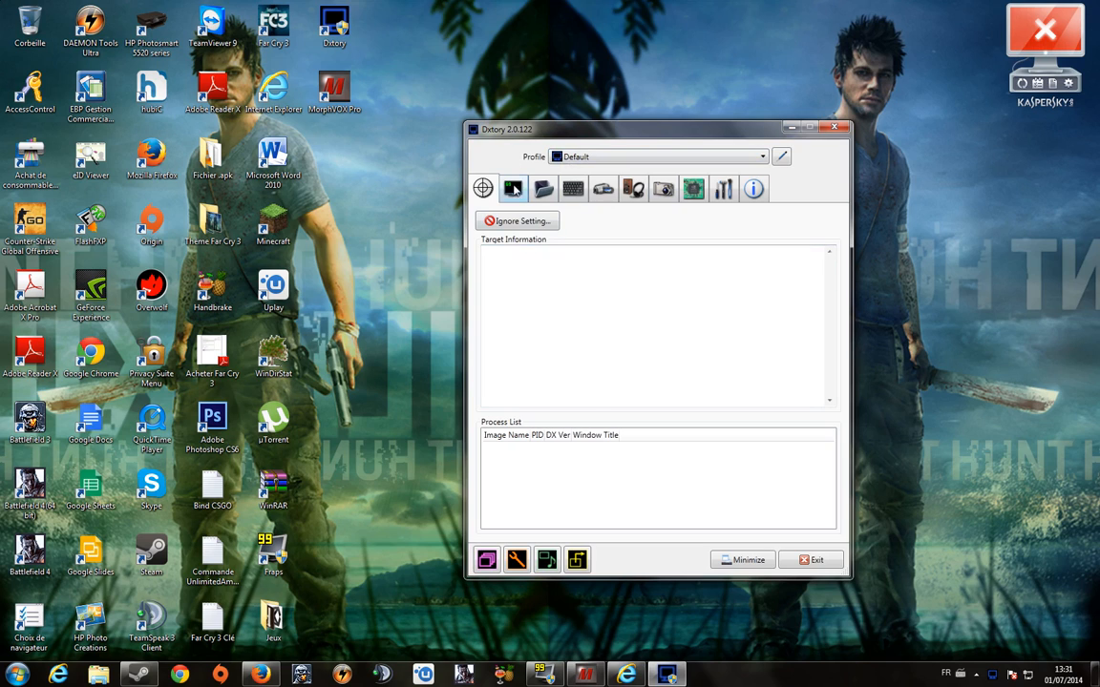
Step: Open the overlay settings and try several display positions for the FPS status, including top centre and the disabled centre position
click(513, 189)
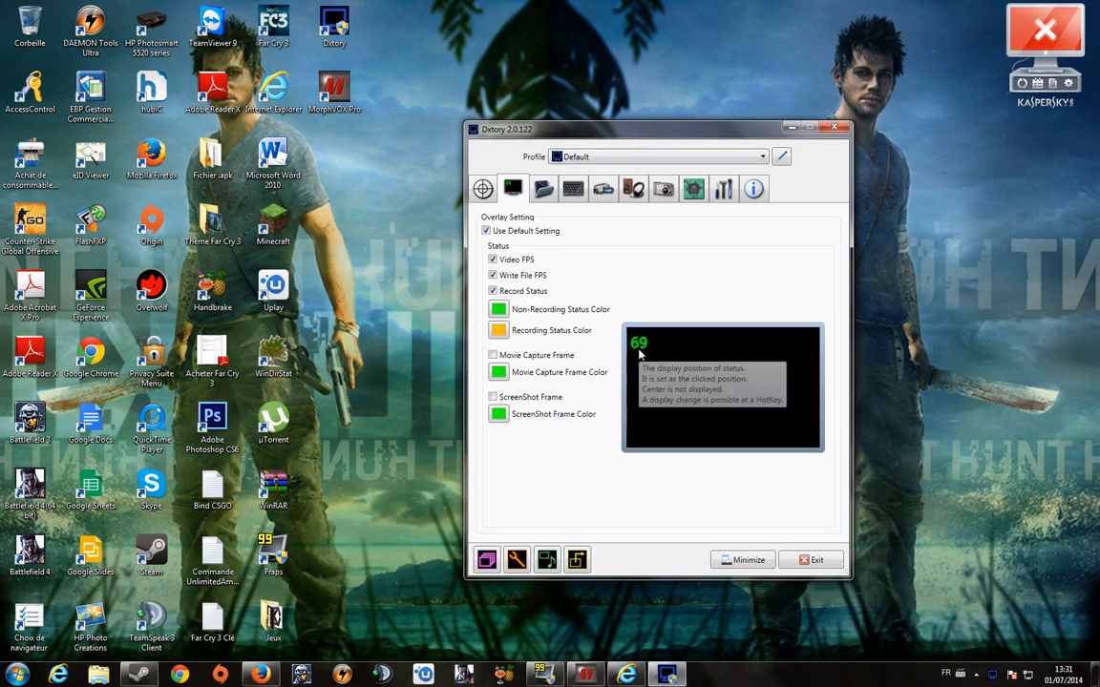
click(723, 343)
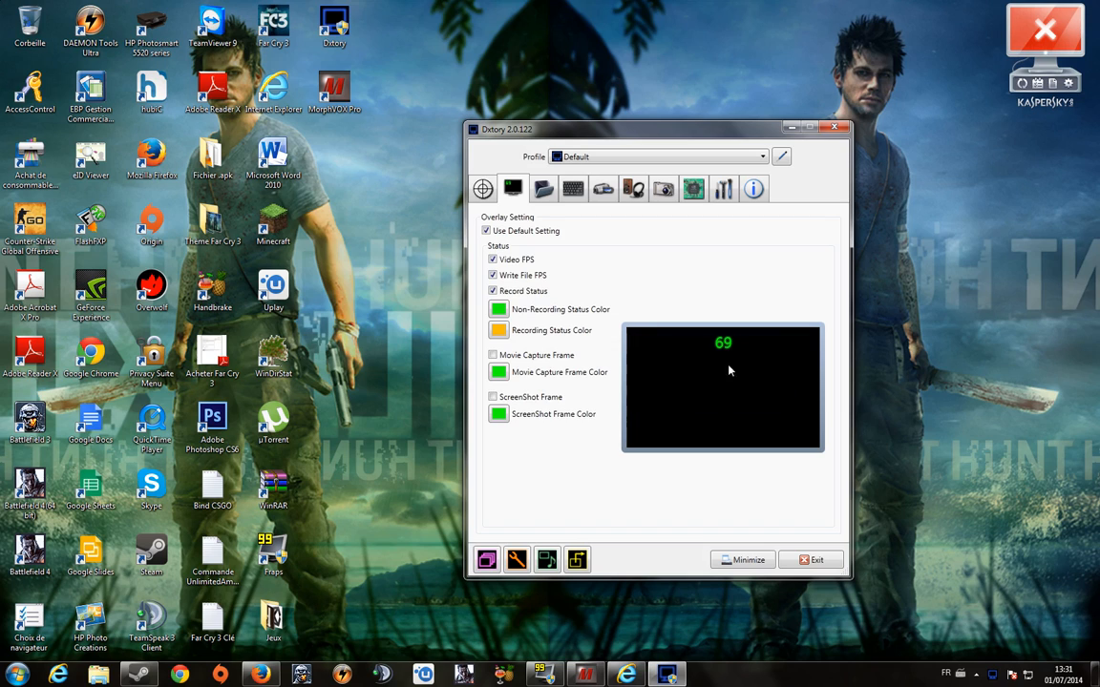
click(721, 404)
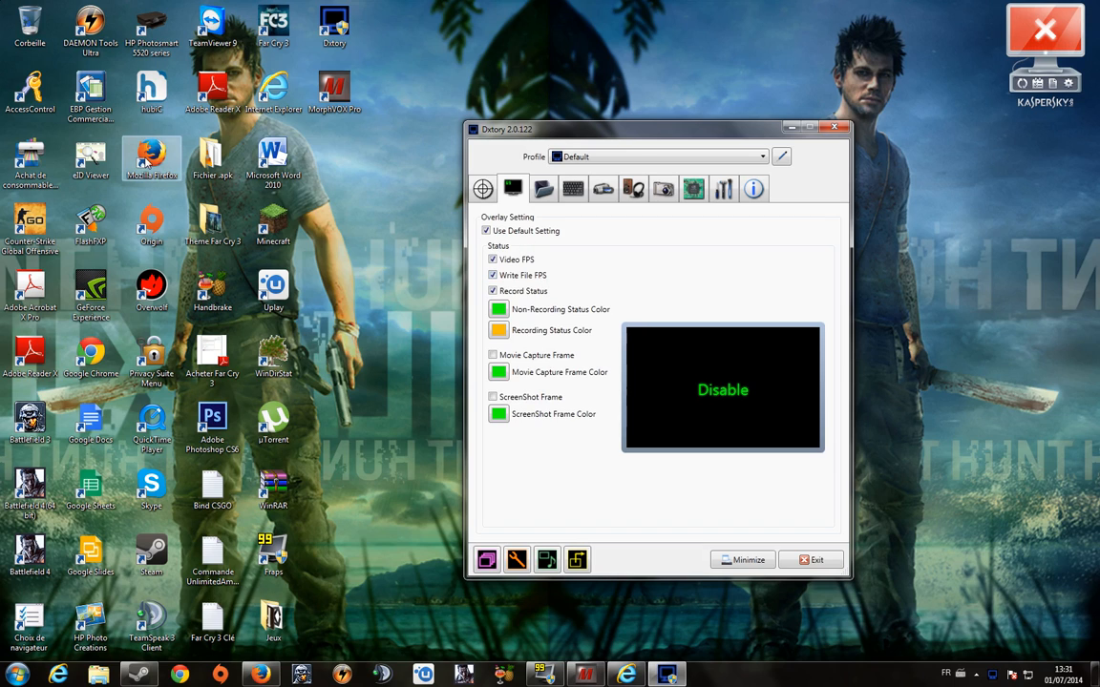
click(641, 334)
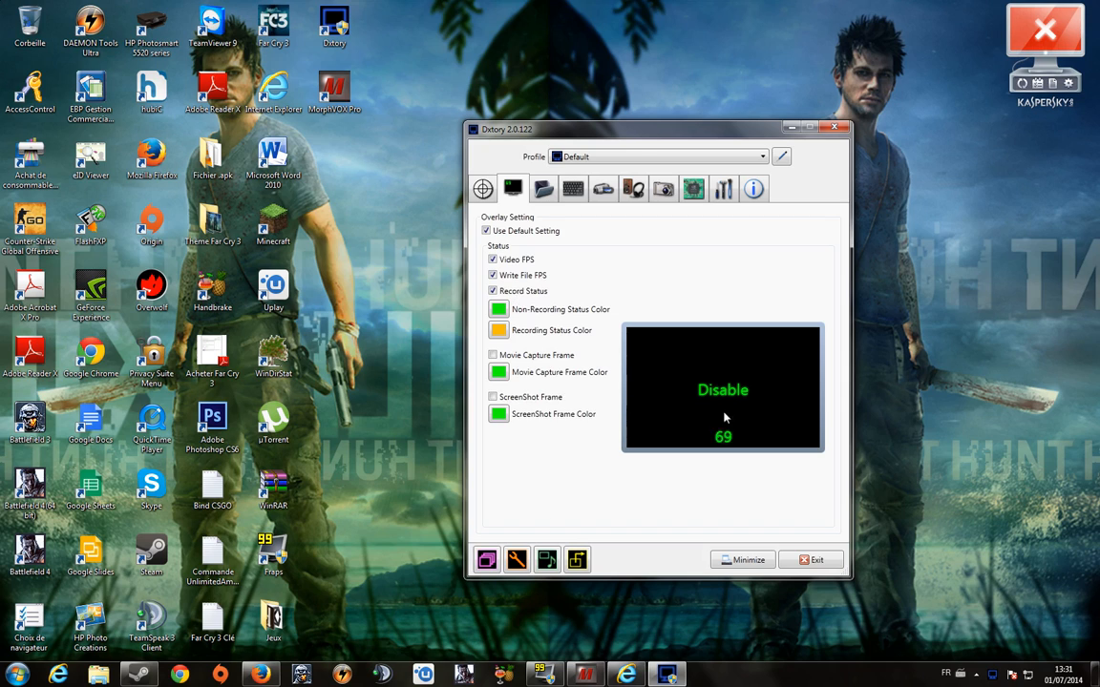
click(502, 314)
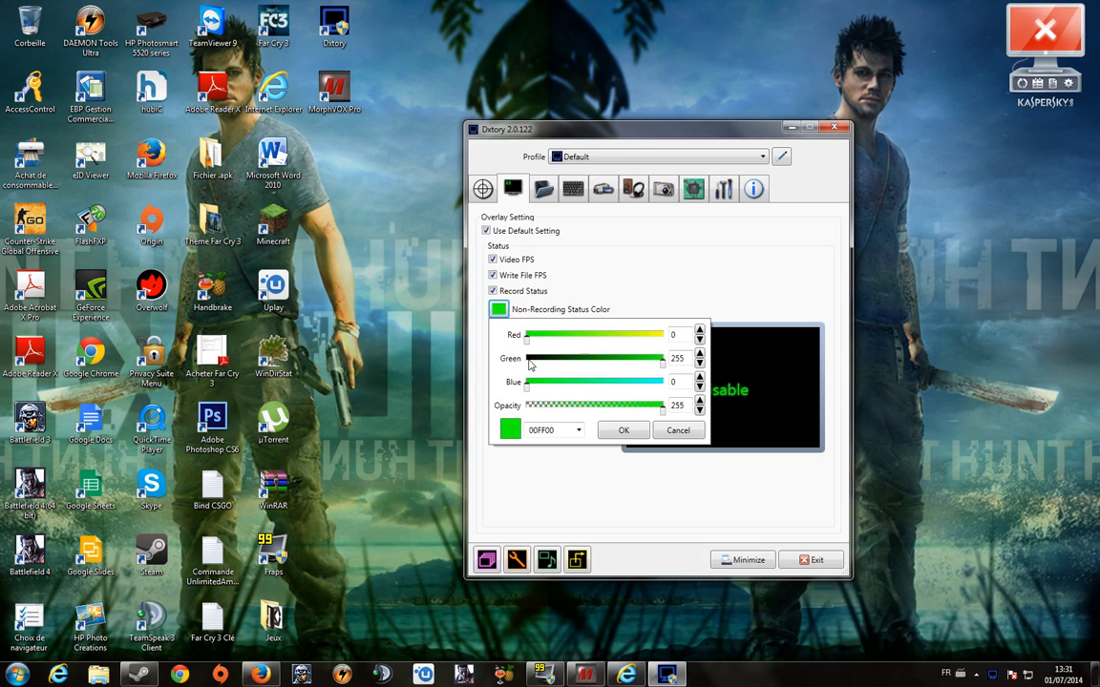
click(630, 361)
click(546, 361)
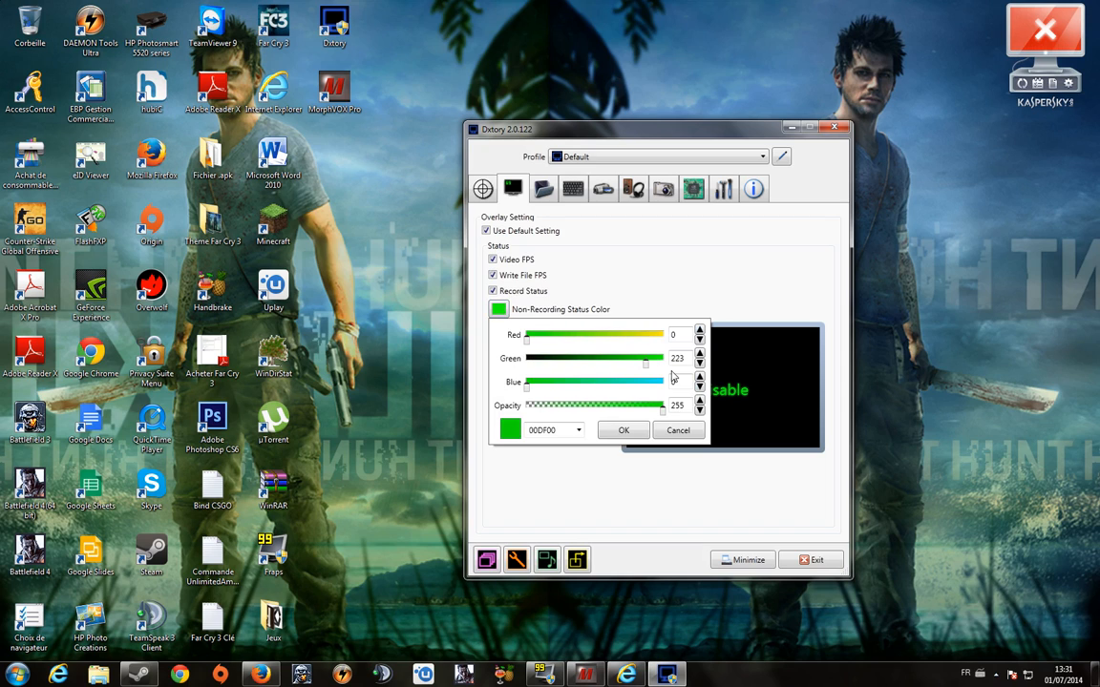
click(676, 431)
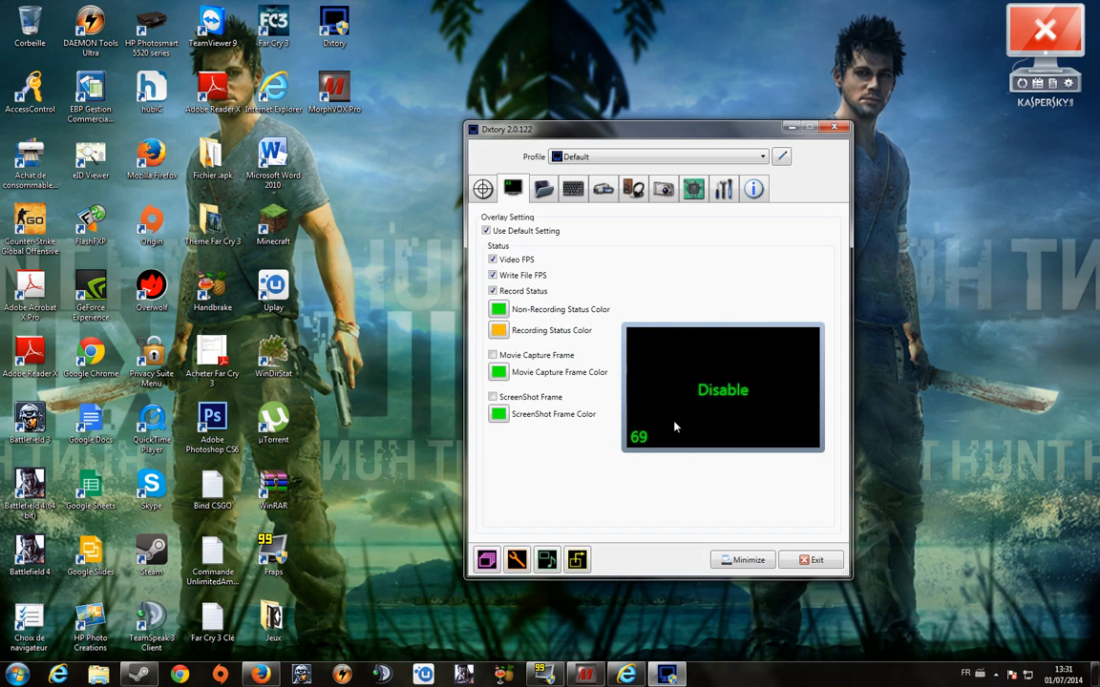
Step: Try the FPS status along the left edge of the overlay preview, then set it to Disable at the centre
click(637, 434)
click(637, 344)
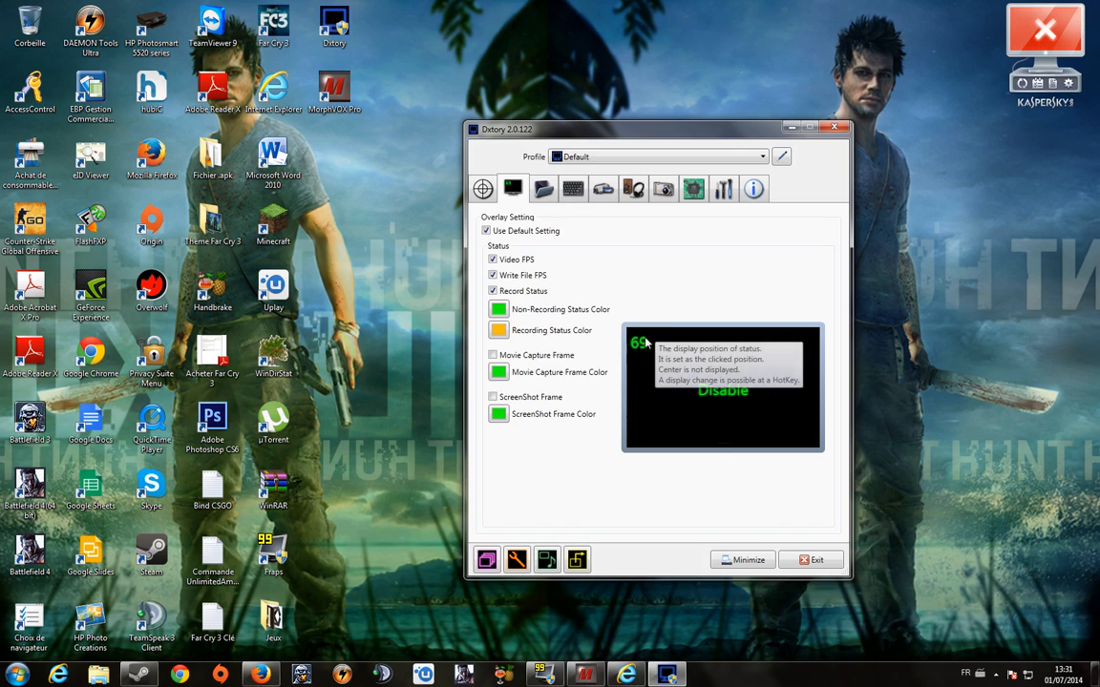
click(638, 390)
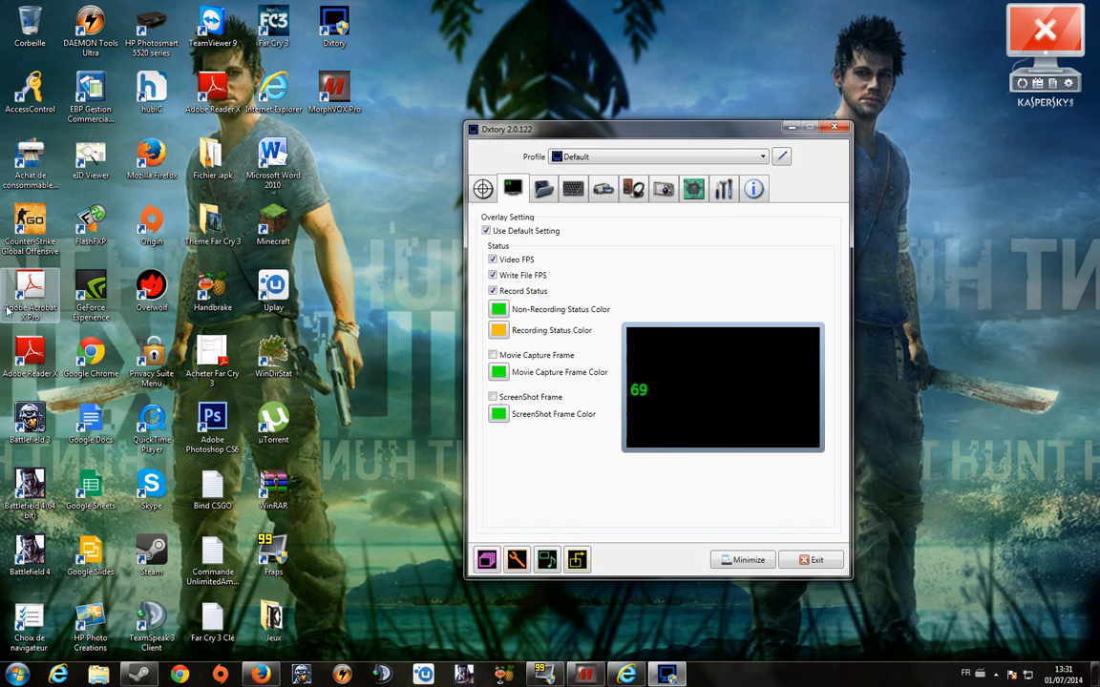
click(695, 374)
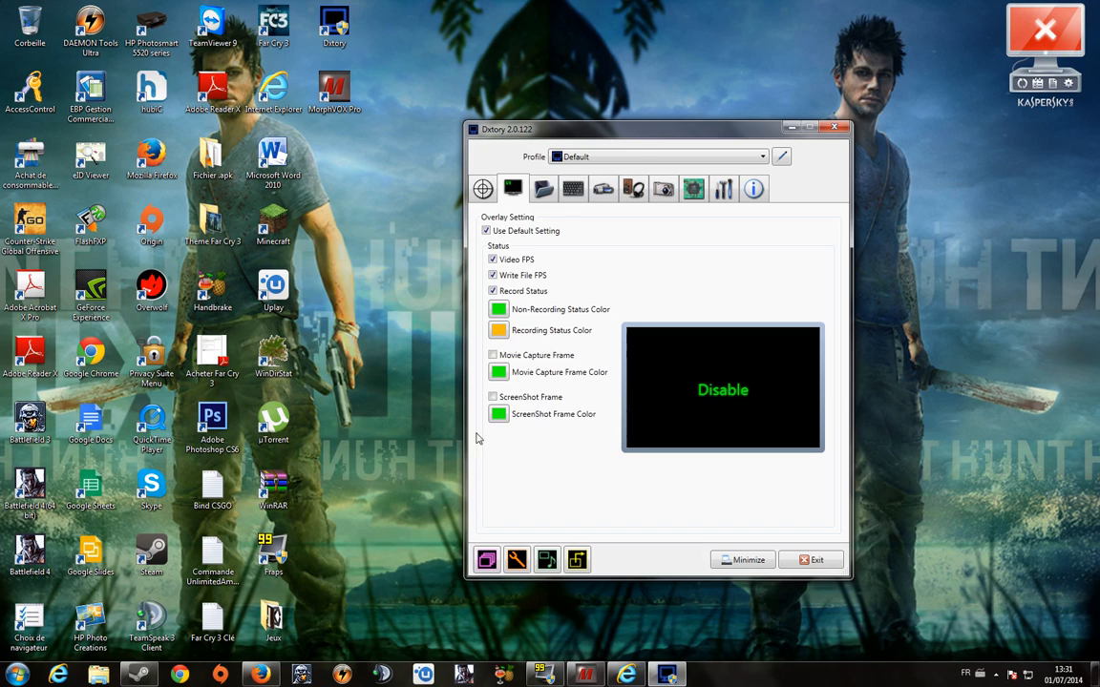
Step: Look through the folder, overlay and hotkey settings, returning to the folder settings
click(546, 190)
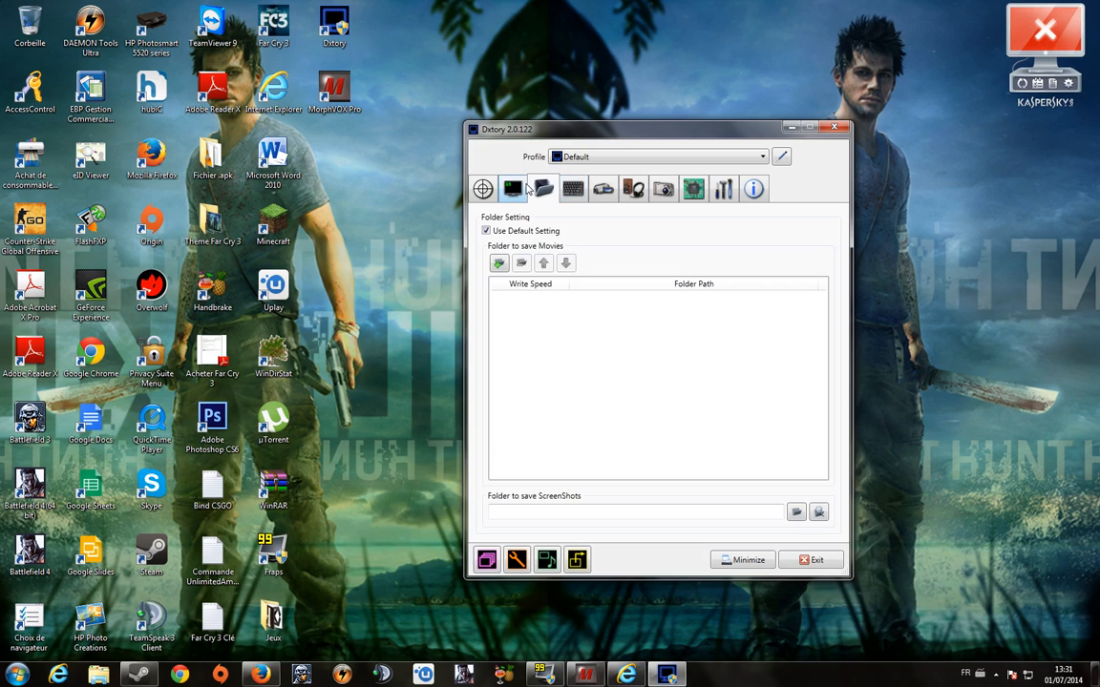
click(523, 188)
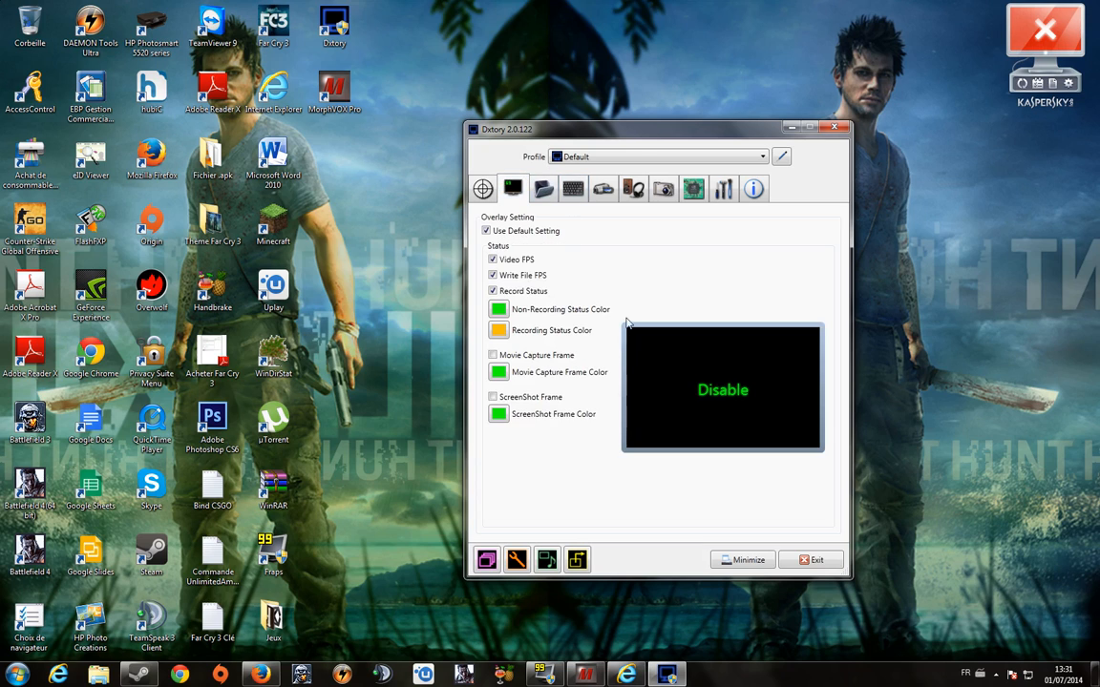
click(575, 185)
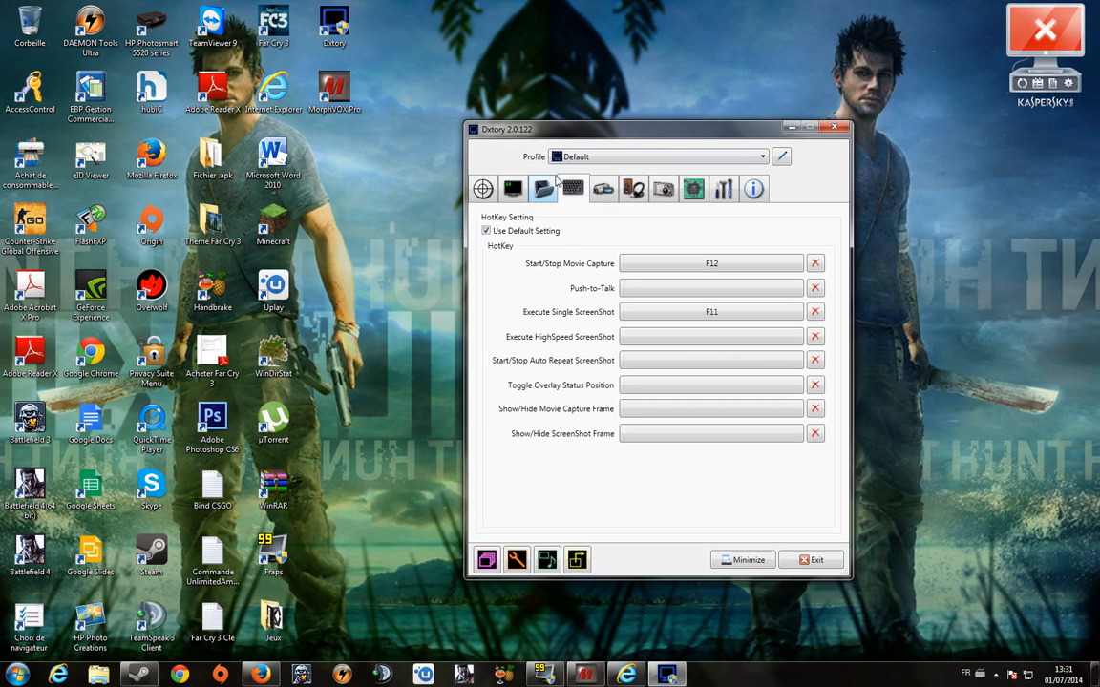
click(548, 194)
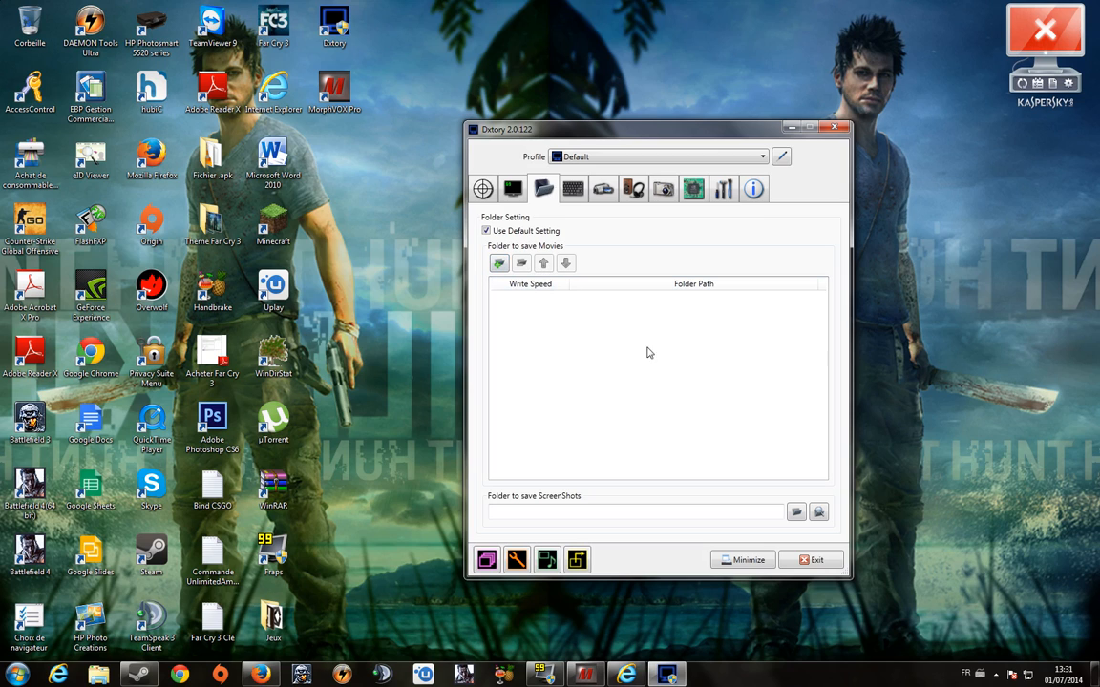
Step: Open the folder D:\Program Files (x86)\Dxtory Software\Dxtory2.0 in Windows Explorer
click(16, 674)
click(248, 434)
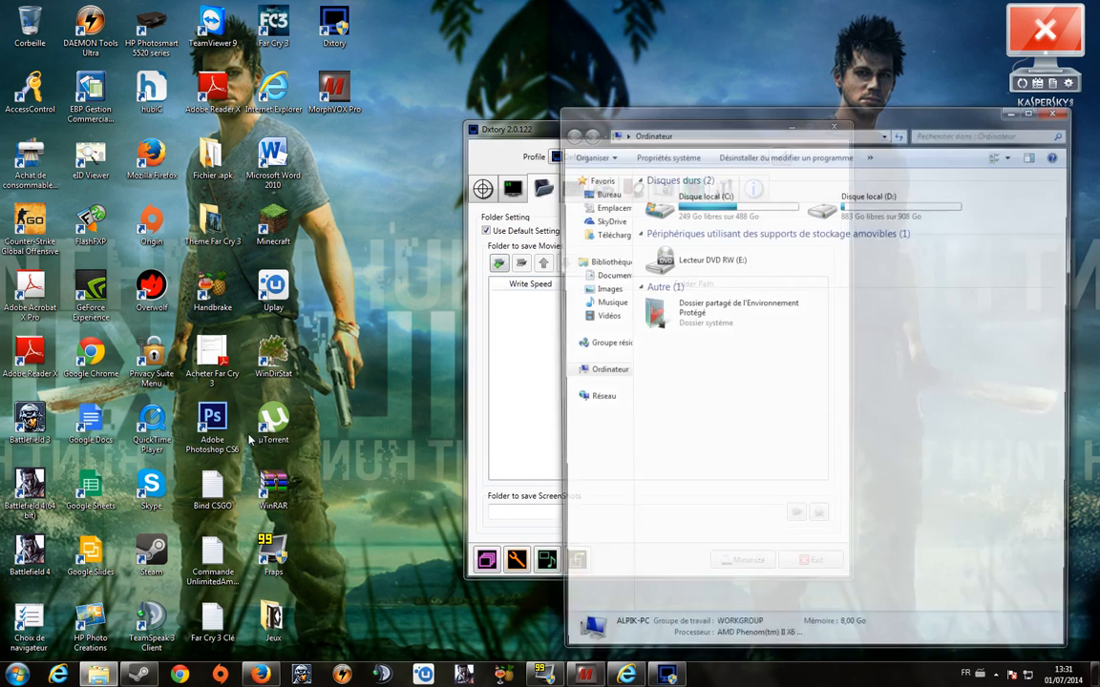
double_click(886, 205)
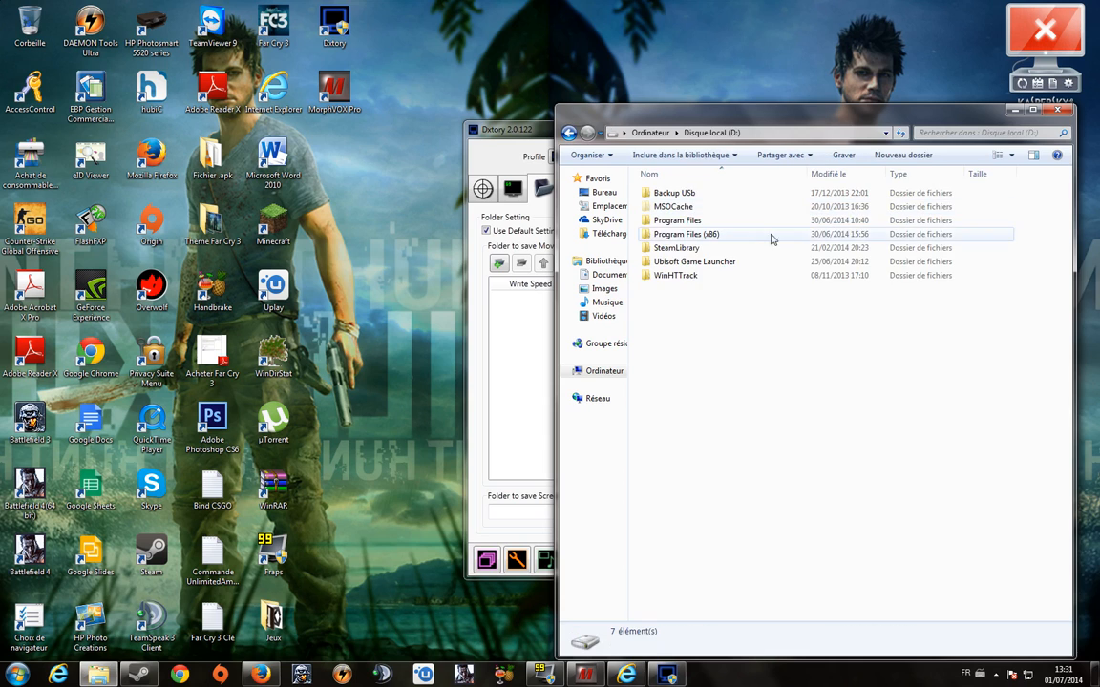
double_click(754, 211)
double_click(716, 216)
double_click(723, 194)
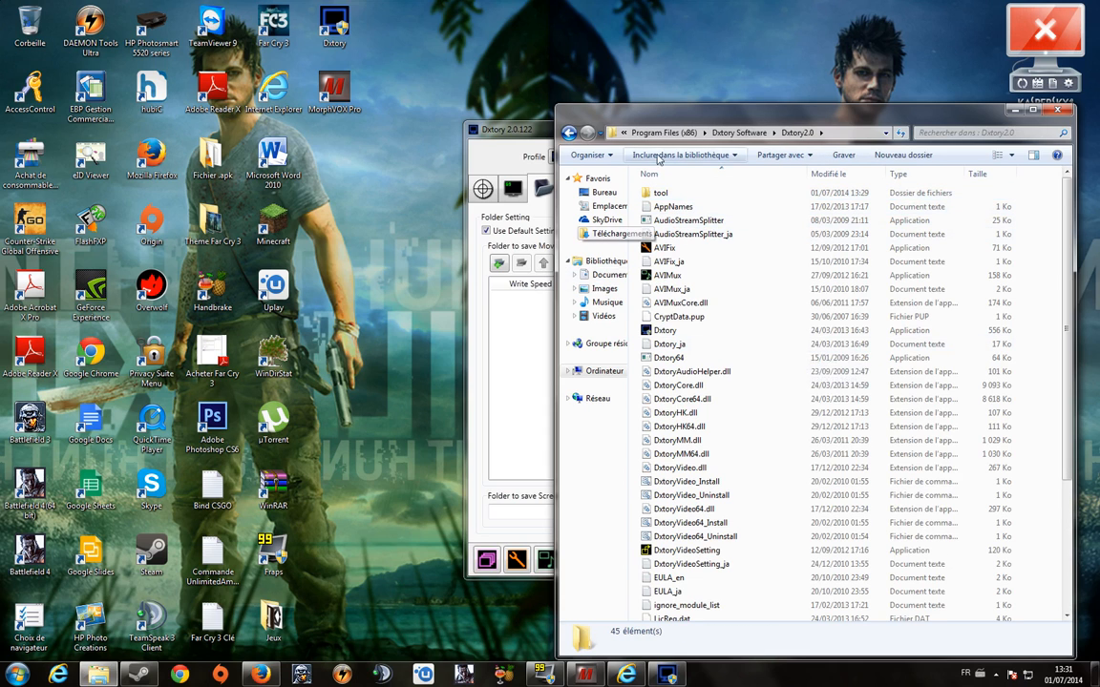
Step: Create a new folder named Vidéo inside the Dxtory2.0 folder and close the Explorer window
right_click(650, 196)
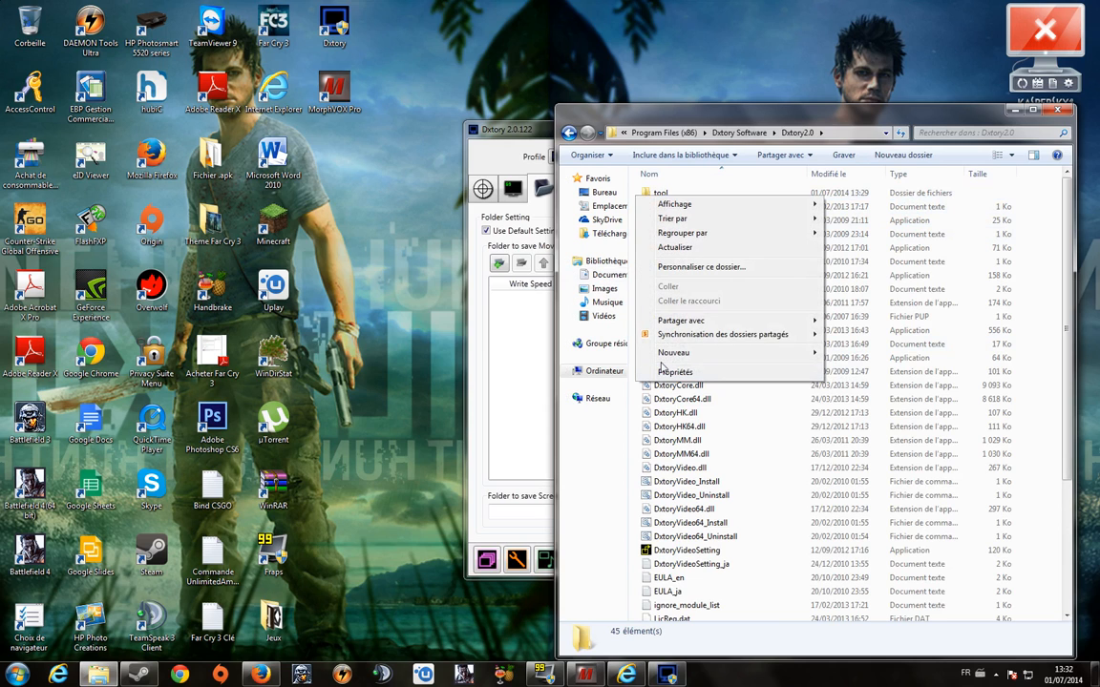
mouse_move(673, 363)
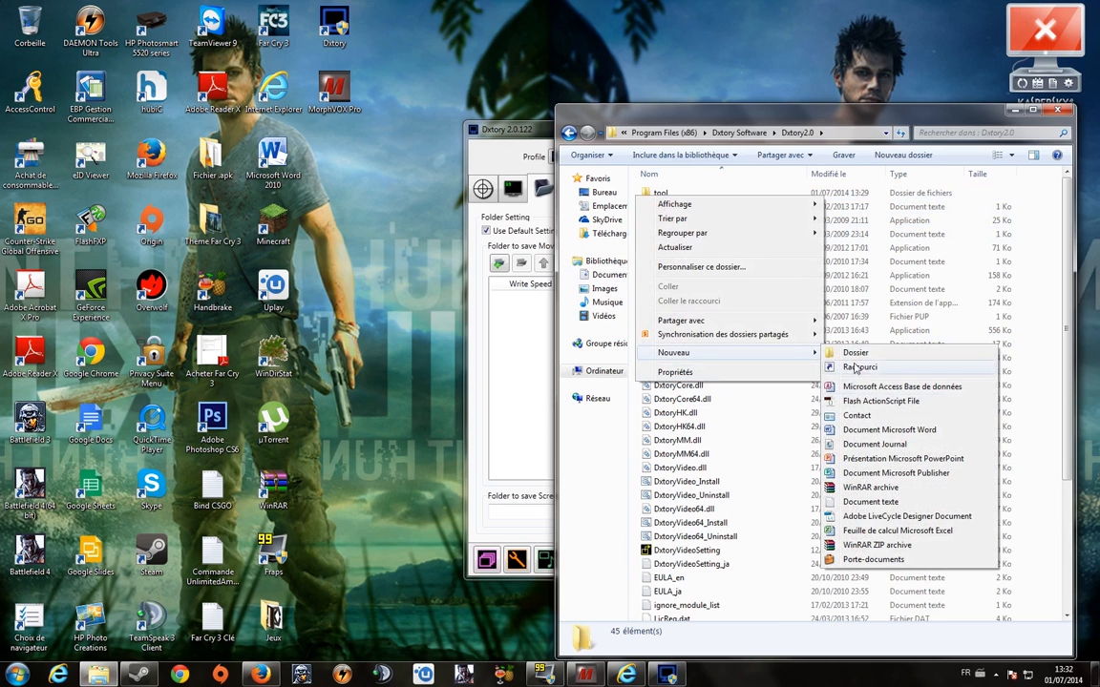
click(855, 353)
text(Vidéo)
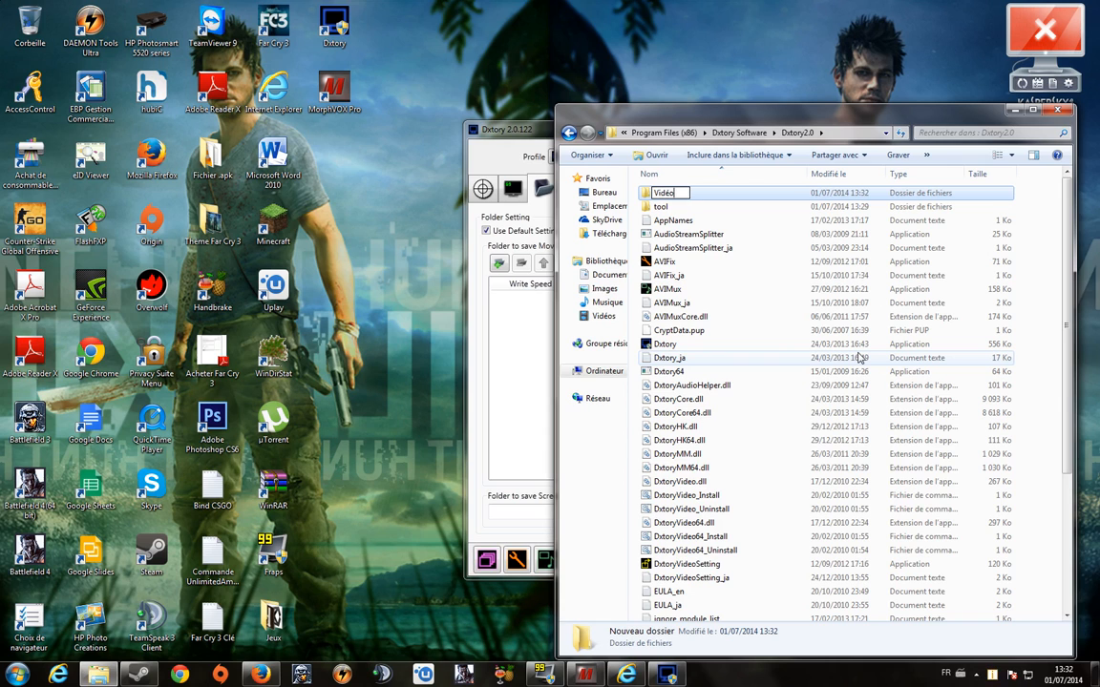
key(Return)
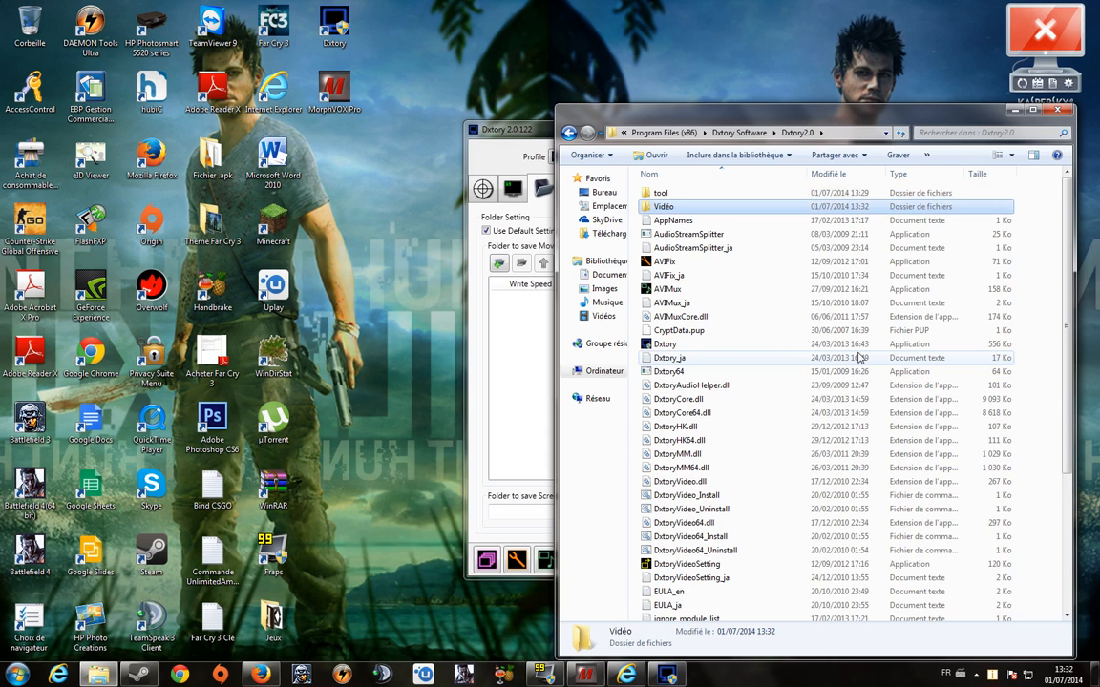
click(1057, 110)
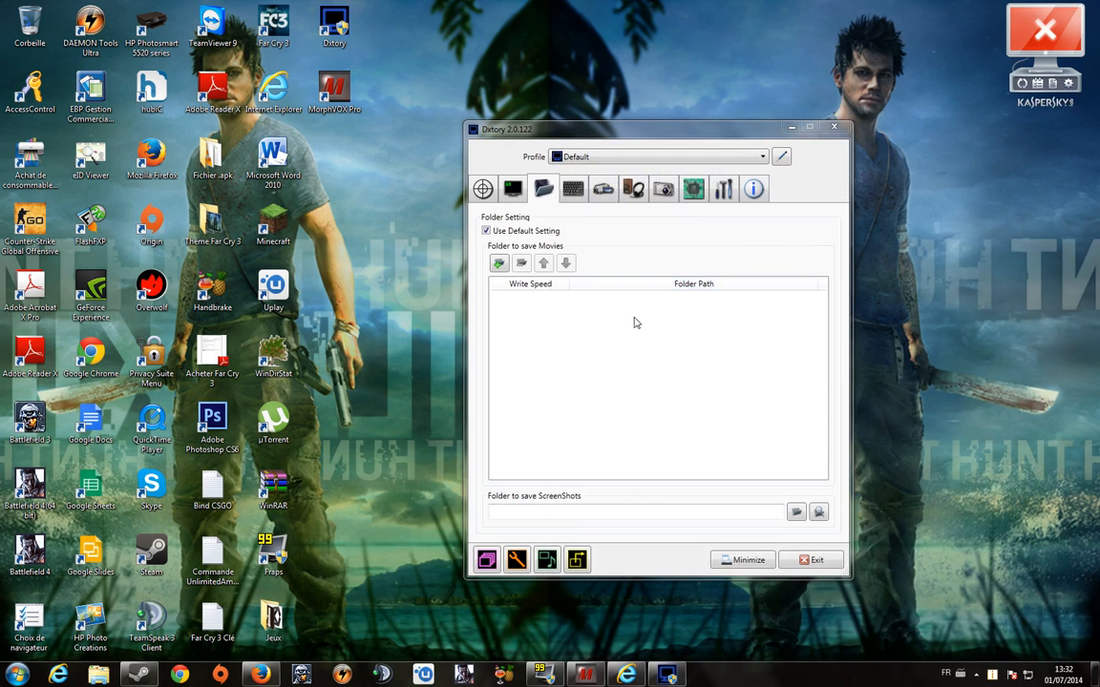
Step: Start adding a folder to save movies and expand drive D: down to the Program Files (x86) folder
click(499, 265)
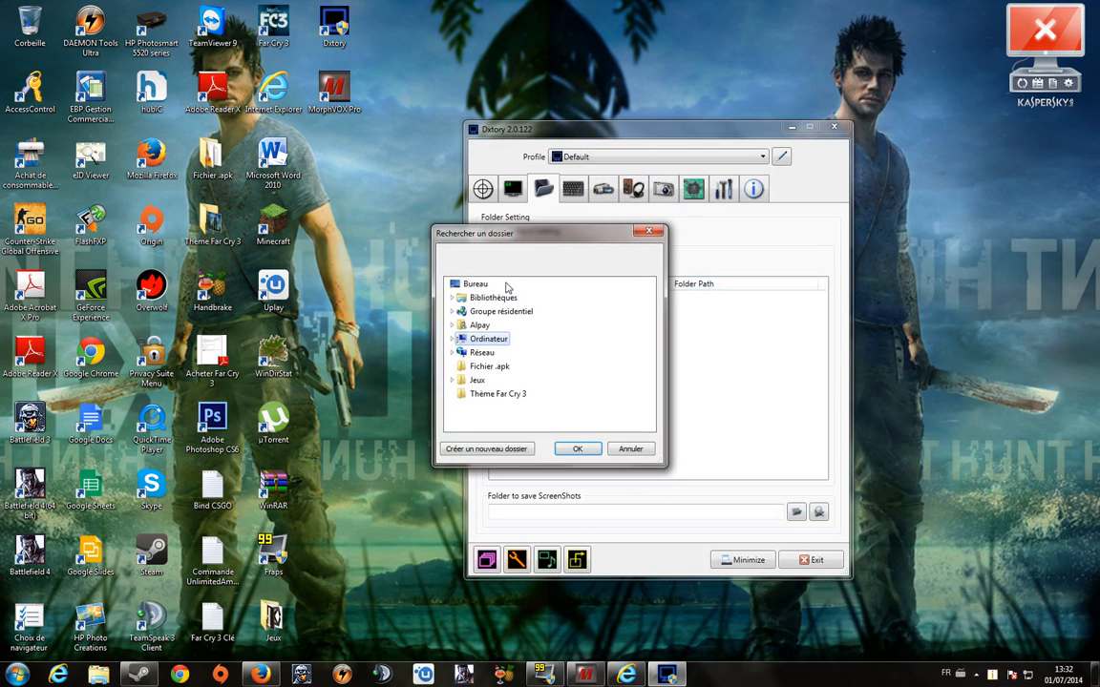
double_click(489, 340)
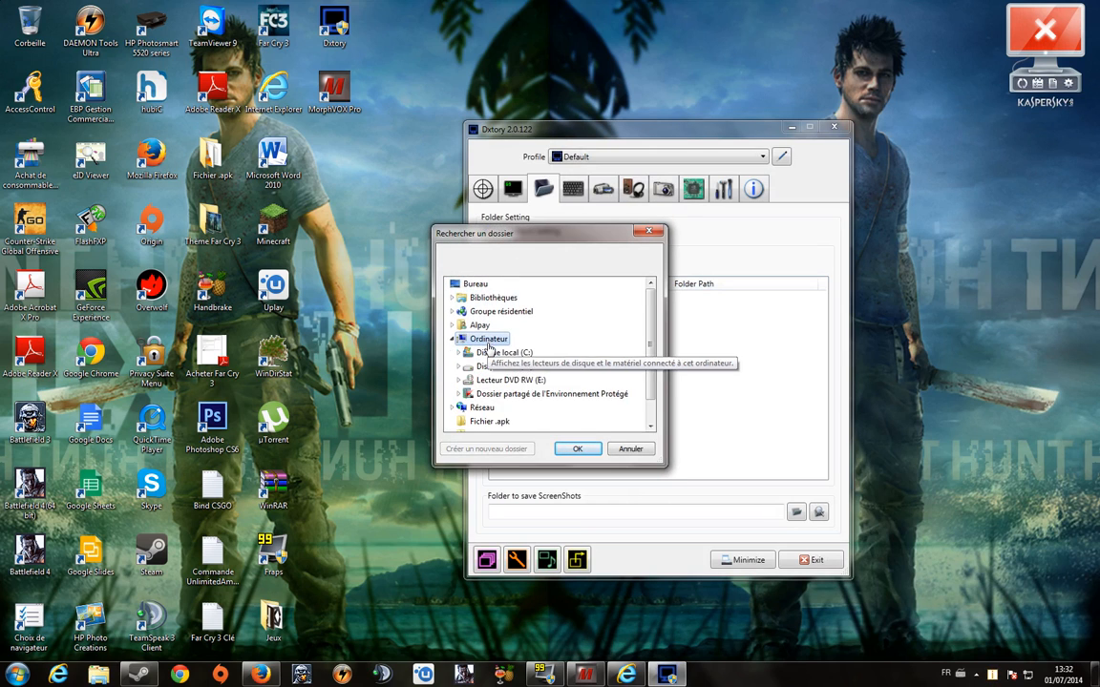
double_click(487, 341)
scroll(521, 357, down, 2)
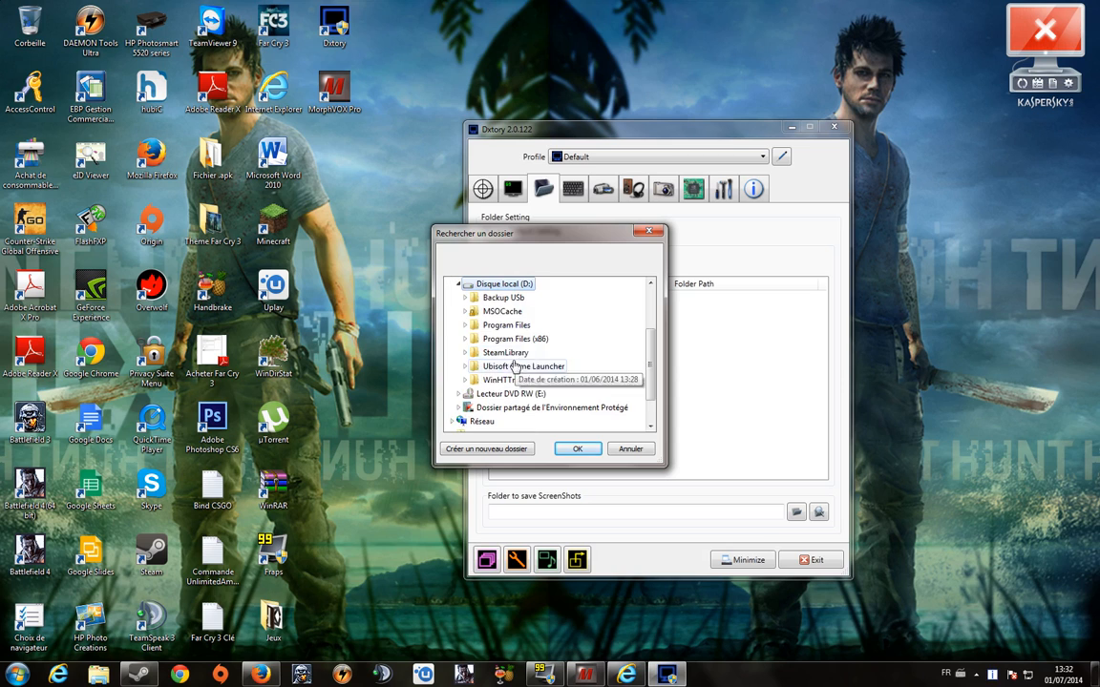
scroll(521, 346, up, 2)
click(512, 407)
scroll(515, 401, down, 2)
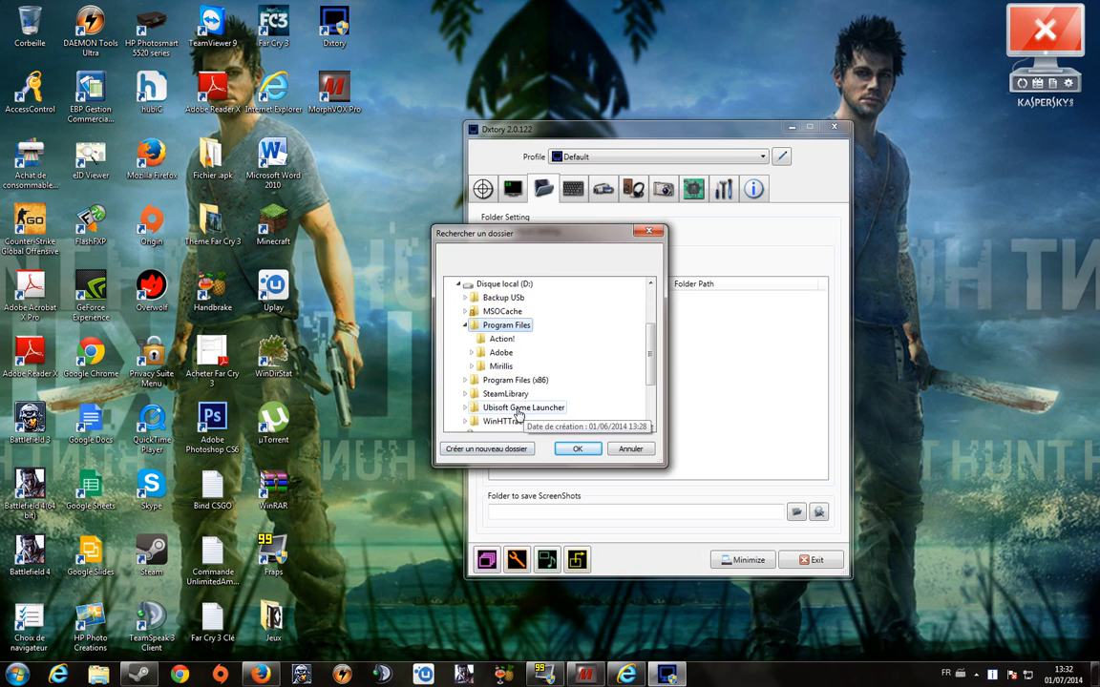
click(506, 393)
scroll(495, 377, down, 1)
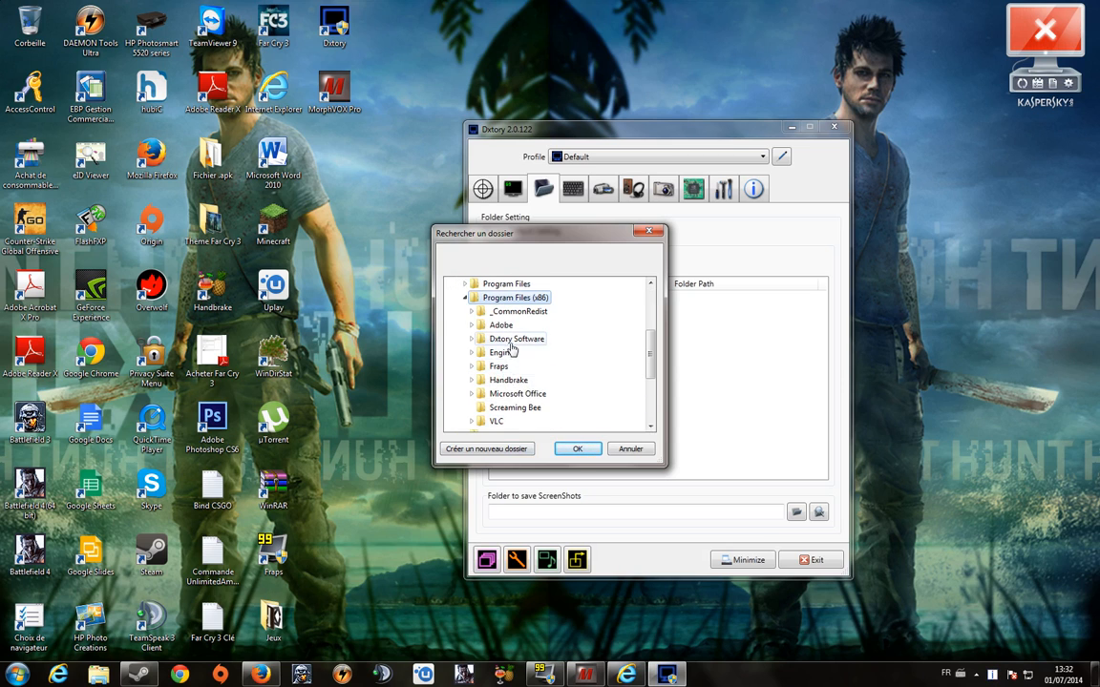
Step: Choose the Vidéo folder under Dxtory Software\Dxtory2.0 as the movie save folder and confirm it
click(510, 351)
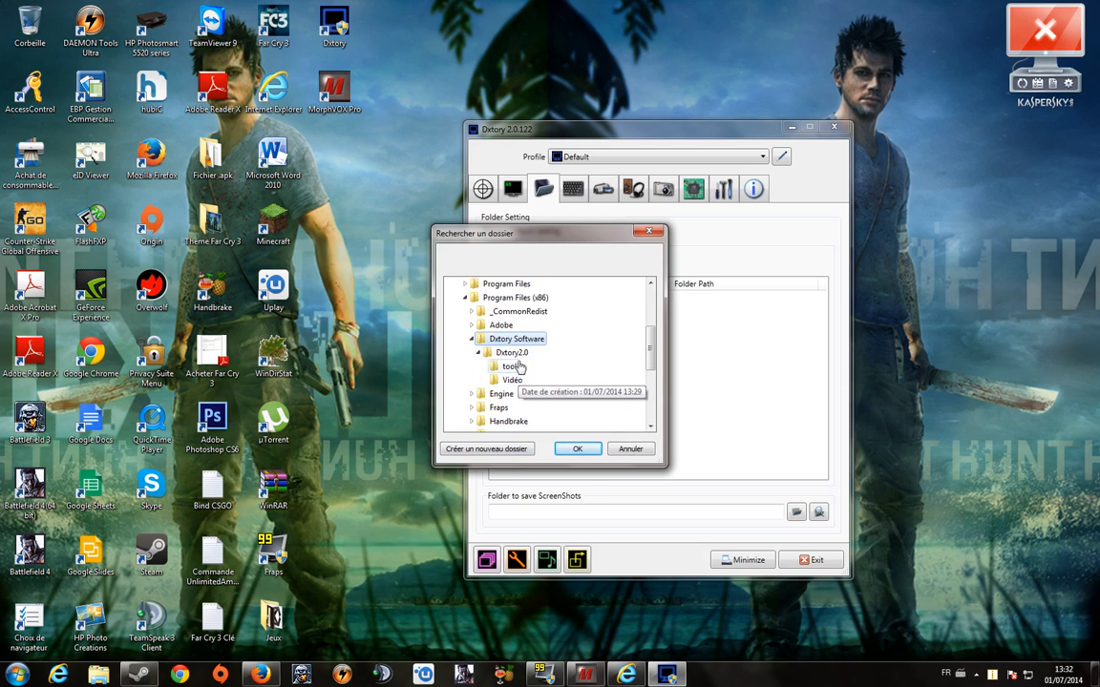
scroll(520, 361, down, 2)
scroll(527, 360, up, 1)
scroll(528, 359, up, 1)
click(508, 352)
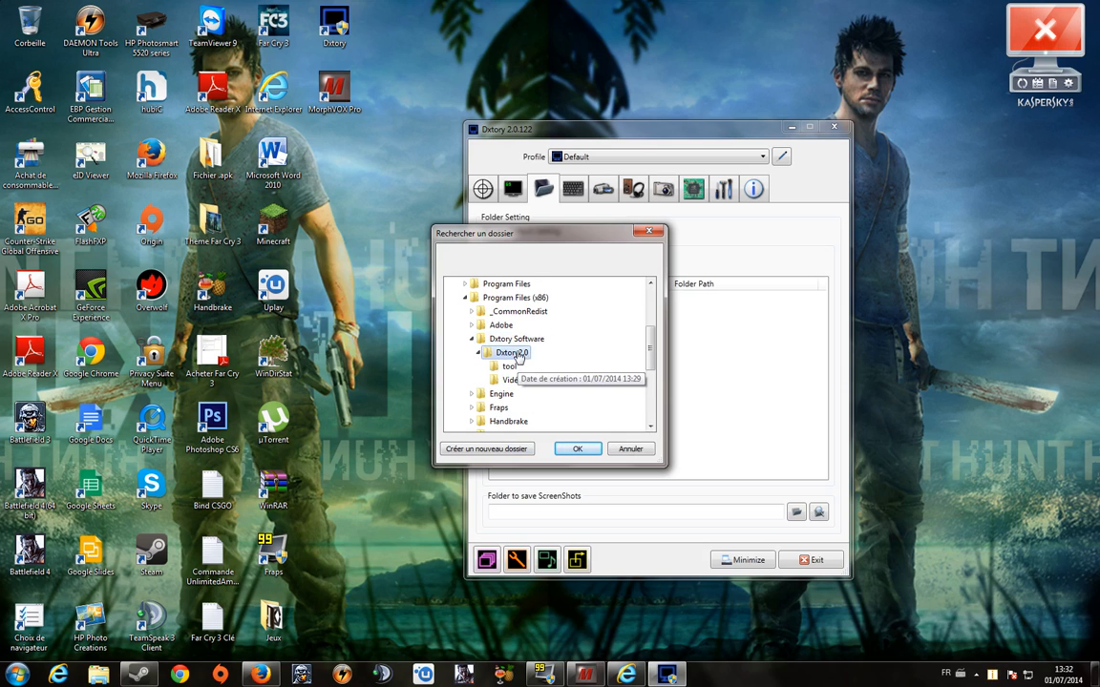
click(511, 380)
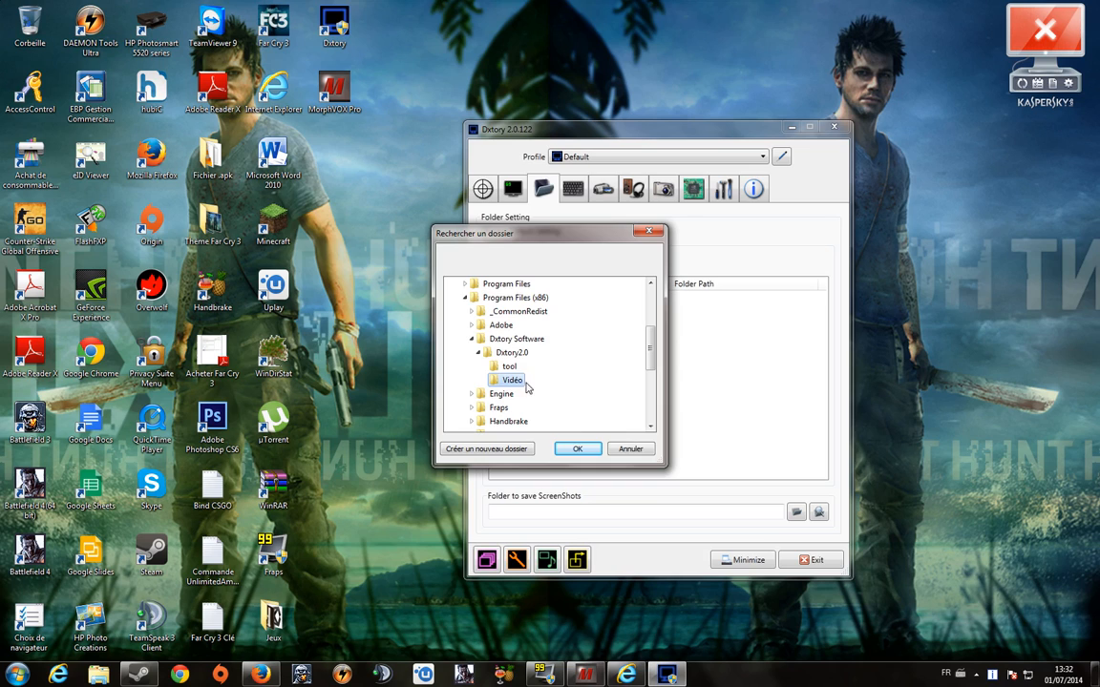
click(576, 449)
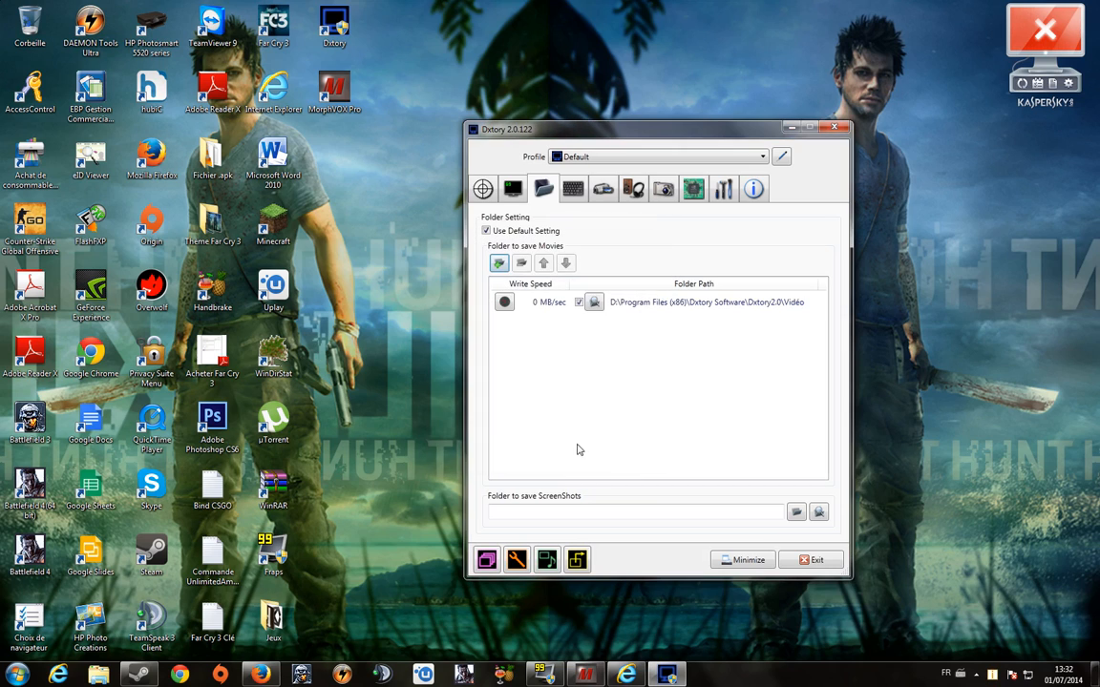
Step: Open the hotkey settings, switch Use Default Setting off and on again, and try the Start/Stop Movie Capture and Push-to-Talk fields
click(573, 189)
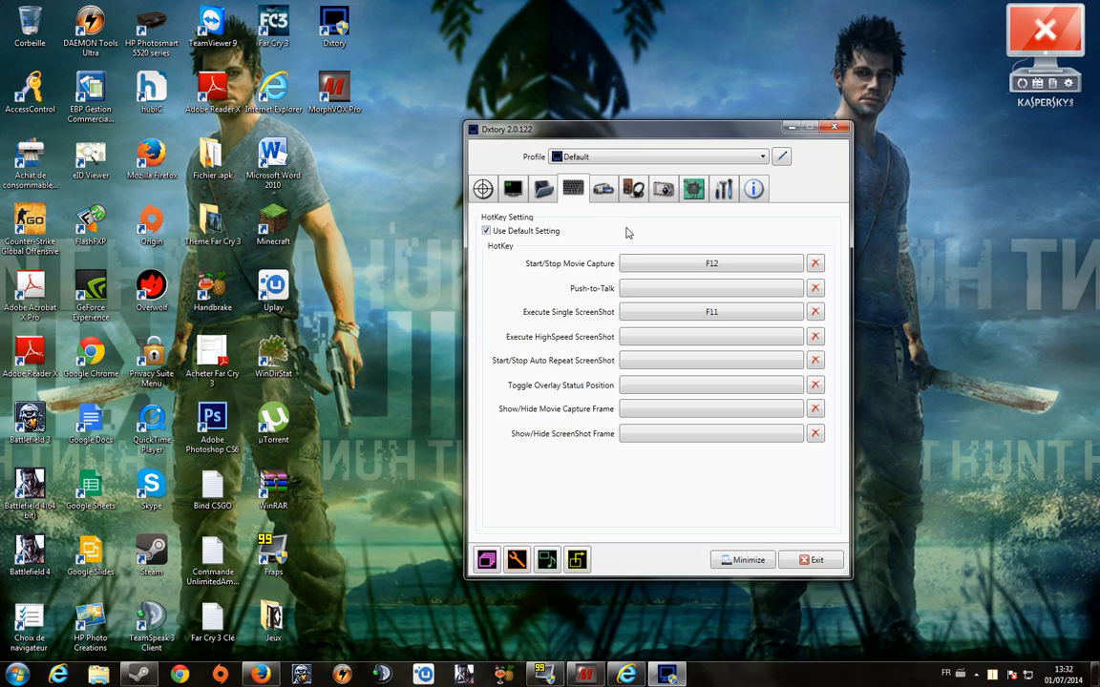
click(486, 231)
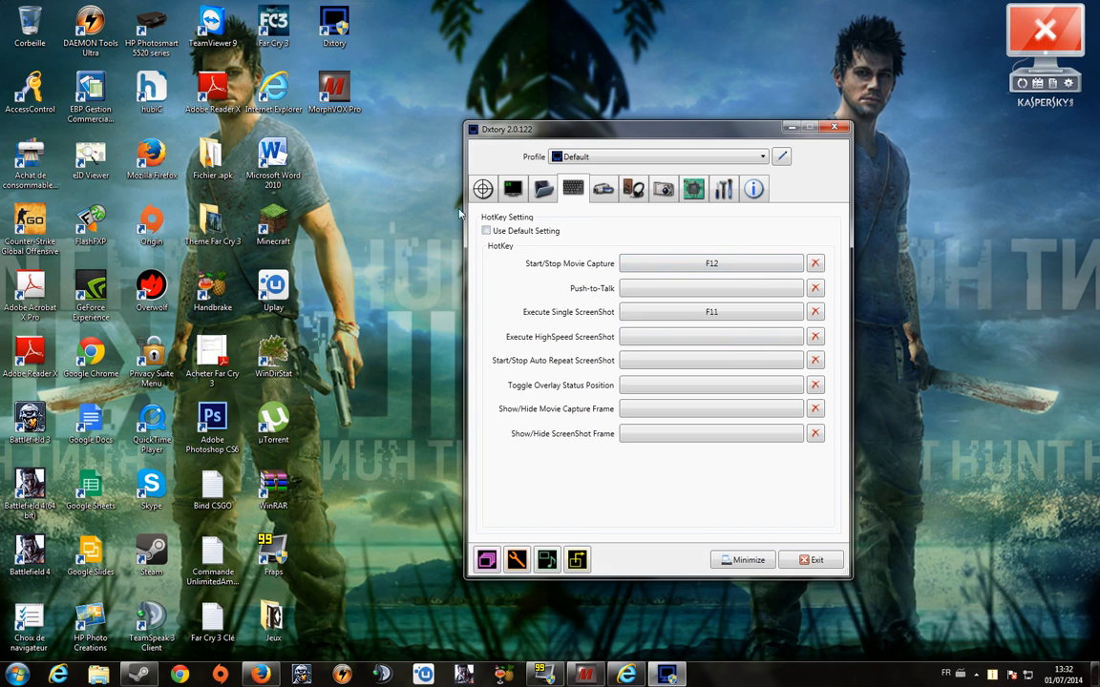
click(485, 231)
click(671, 269)
click(649, 288)
Step: Open the movie settings, look through the available video codecs and select Dxtory Video Codec
click(601, 190)
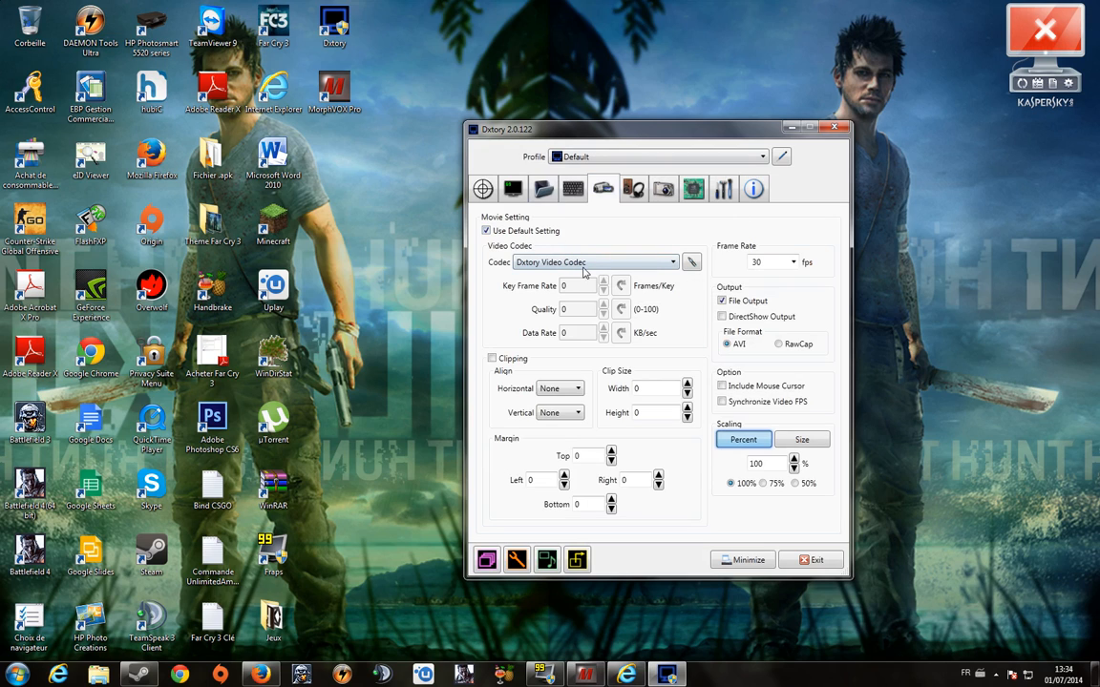
click(579, 264)
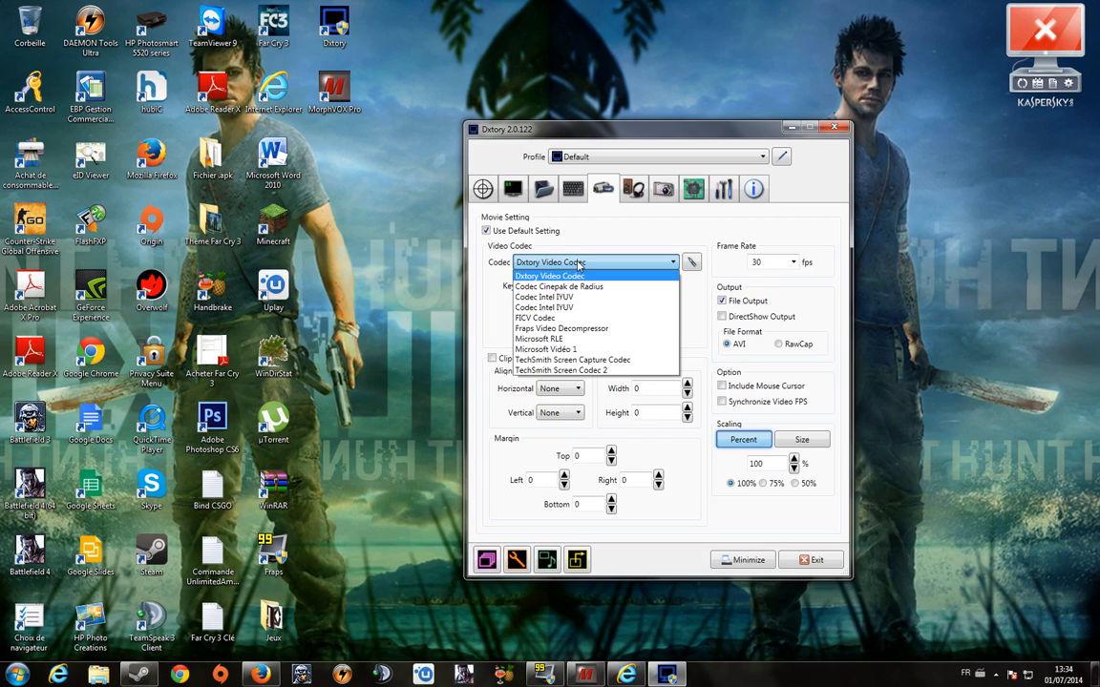
click(518, 277)
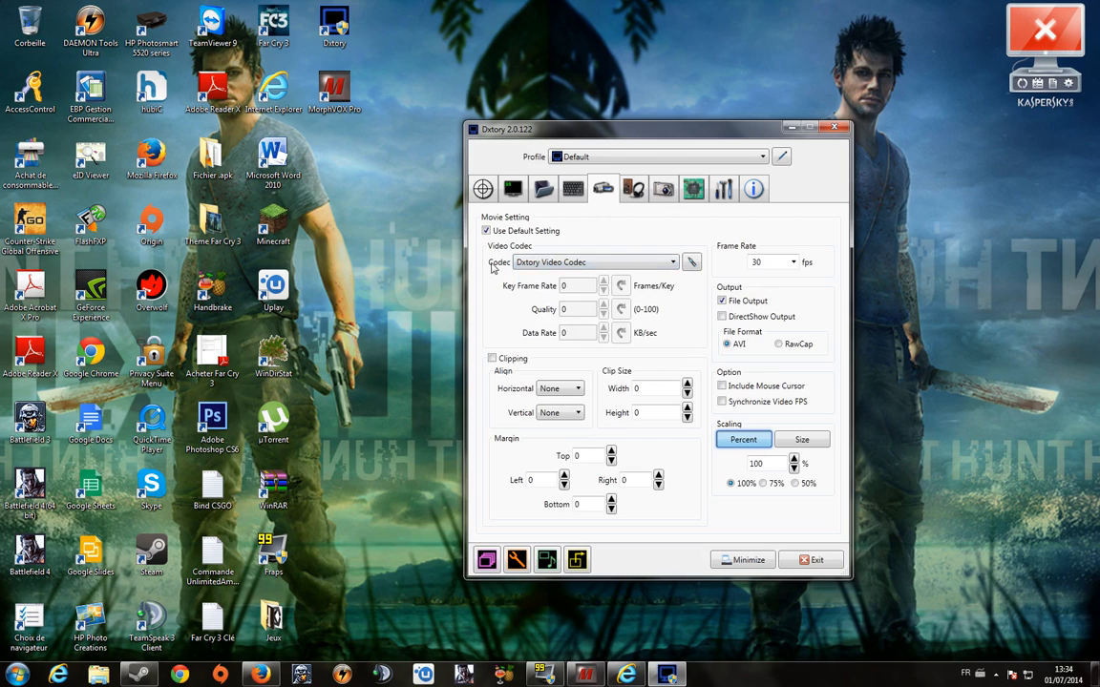
click(542, 262)
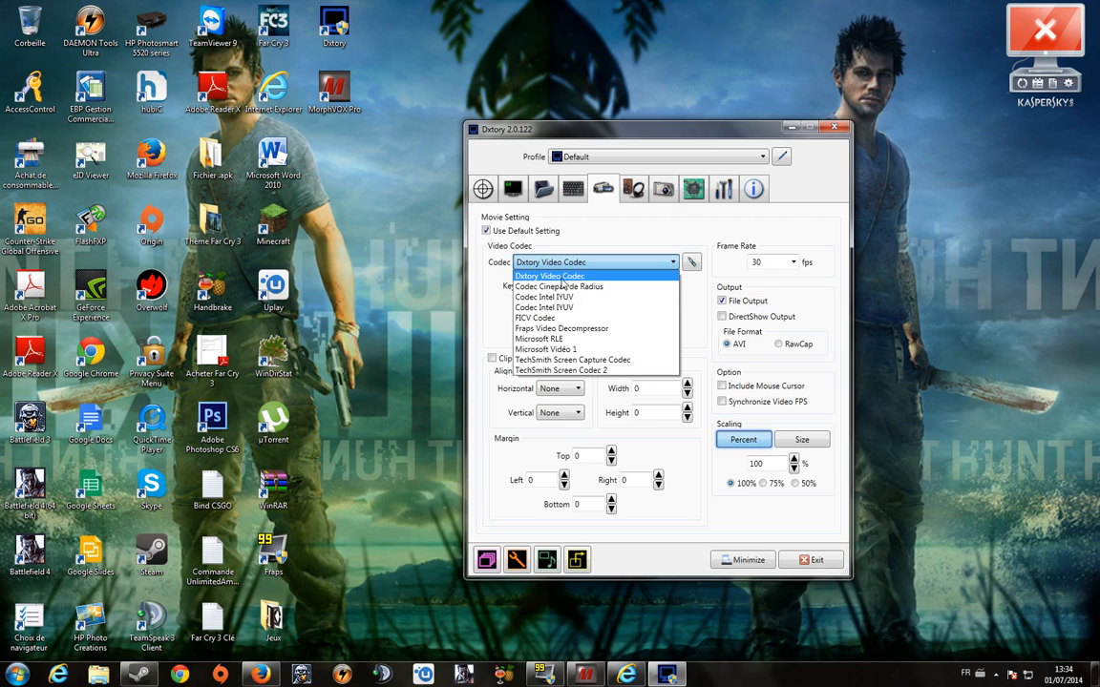
click(563, 282)
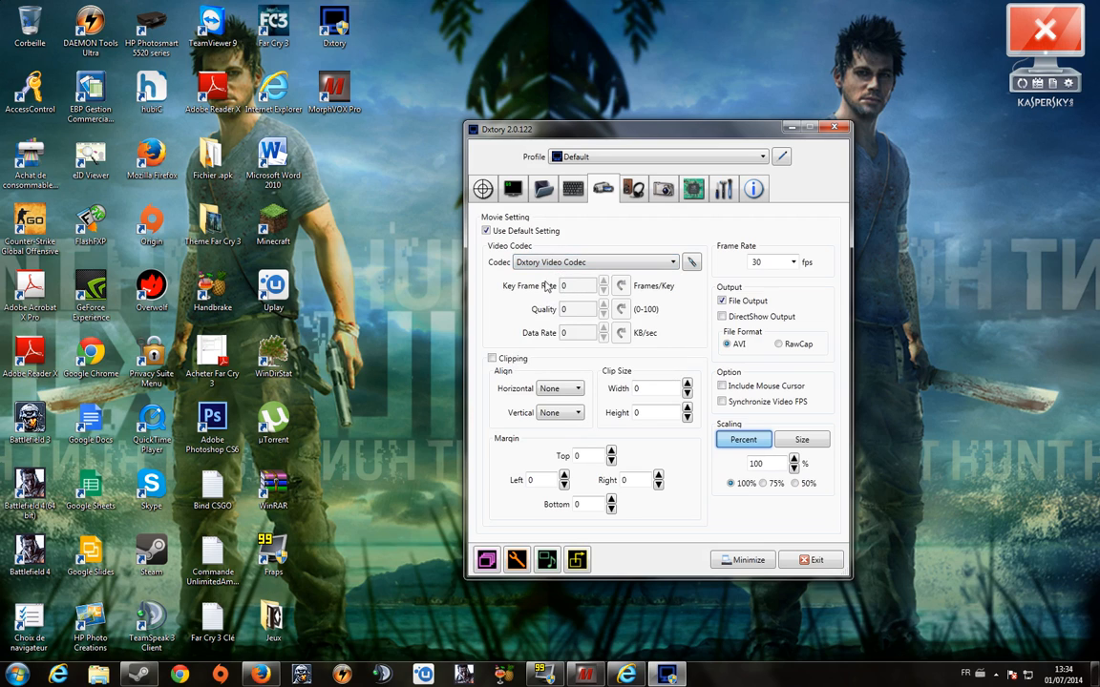
Step: Look at the clipping settings and their horizontal alignment options, leaving the alignment at None
click(512, 360)
click(552, 389)
click(550, 390)
click(557, 393)
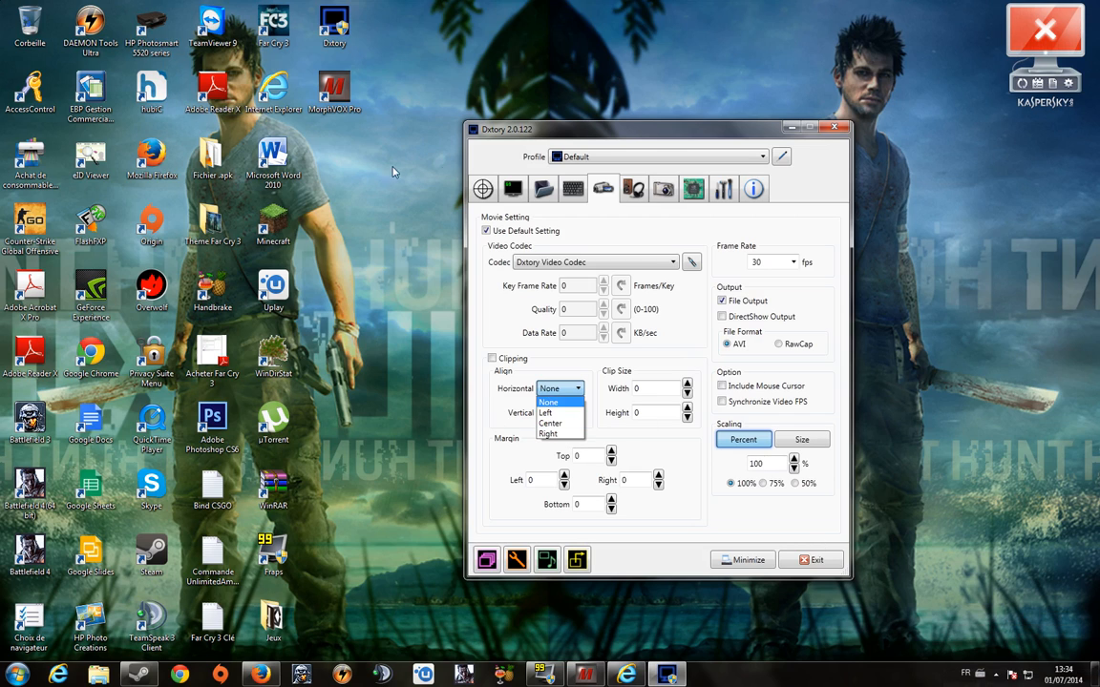
click(576, 390)
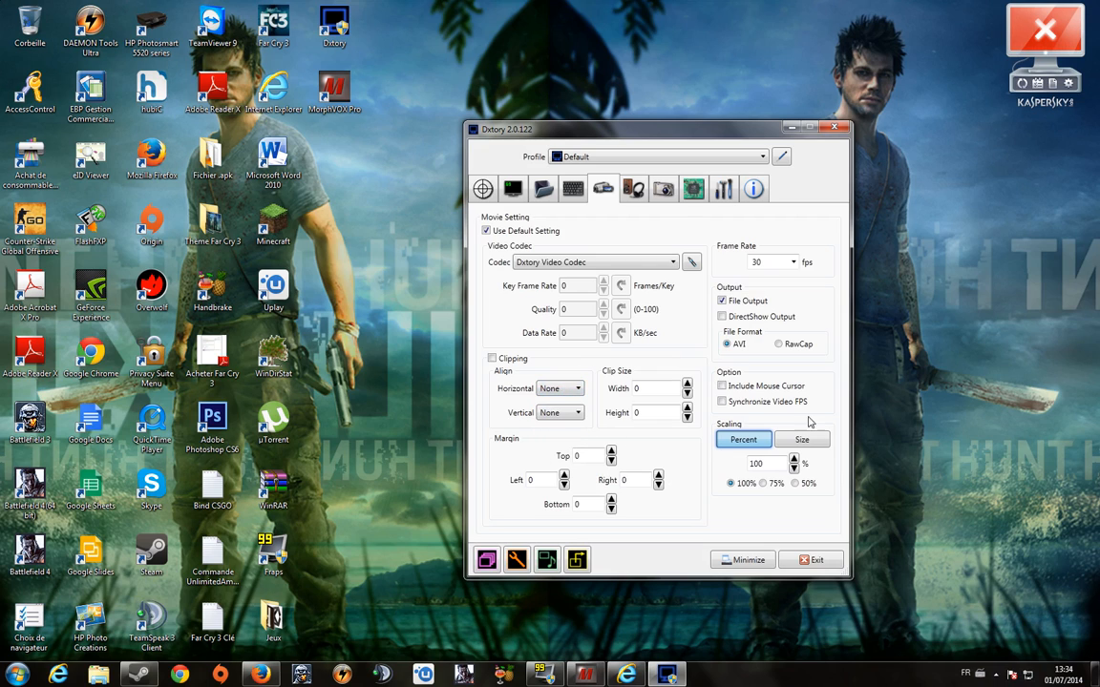
Step: Try custom movie frame rates such as 450, 15, 200 and 250 fps
click(793, 263)
key(BackSpace)
text(10111)
key(BackSpace)
key(BackSpace)
key(BackSpace)
text(450)
key(BackSpace)
key(BackSpace)
key(BackSpace)
text(15)
key(BackSpace)
key(BackSpace)
text(200)
key(BackSpace)
key(BackSpace)
key(BackSpace)
text(250)
Step: Set the movie frame rate to 30 fps from the preset values
click(792, 262)
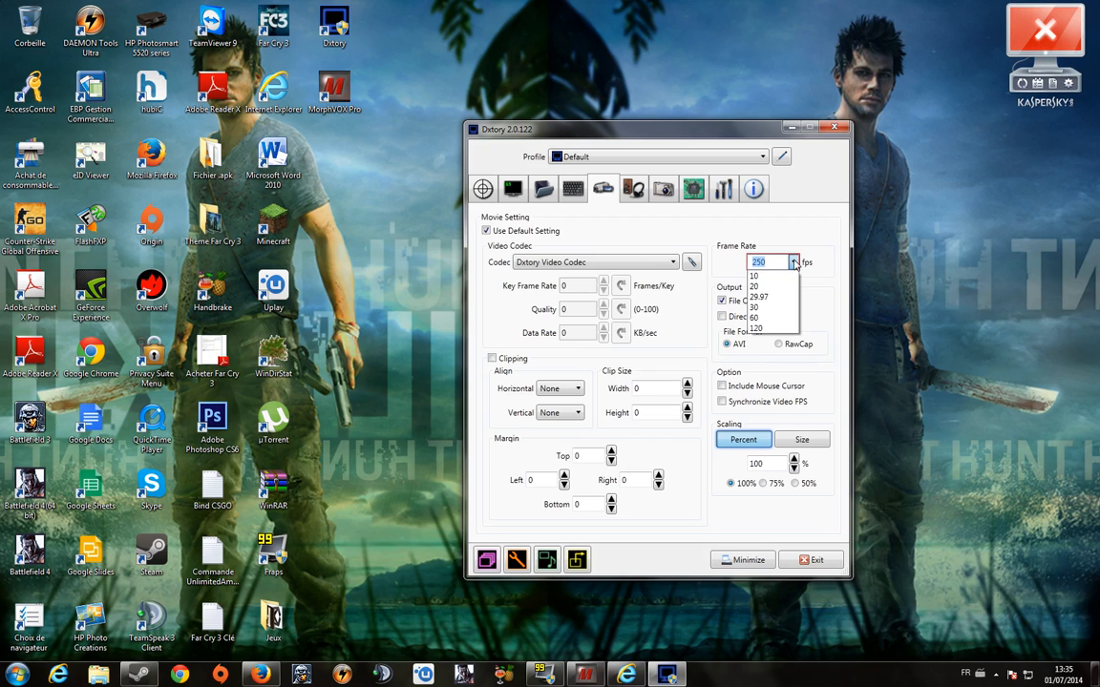
click(763, 307)
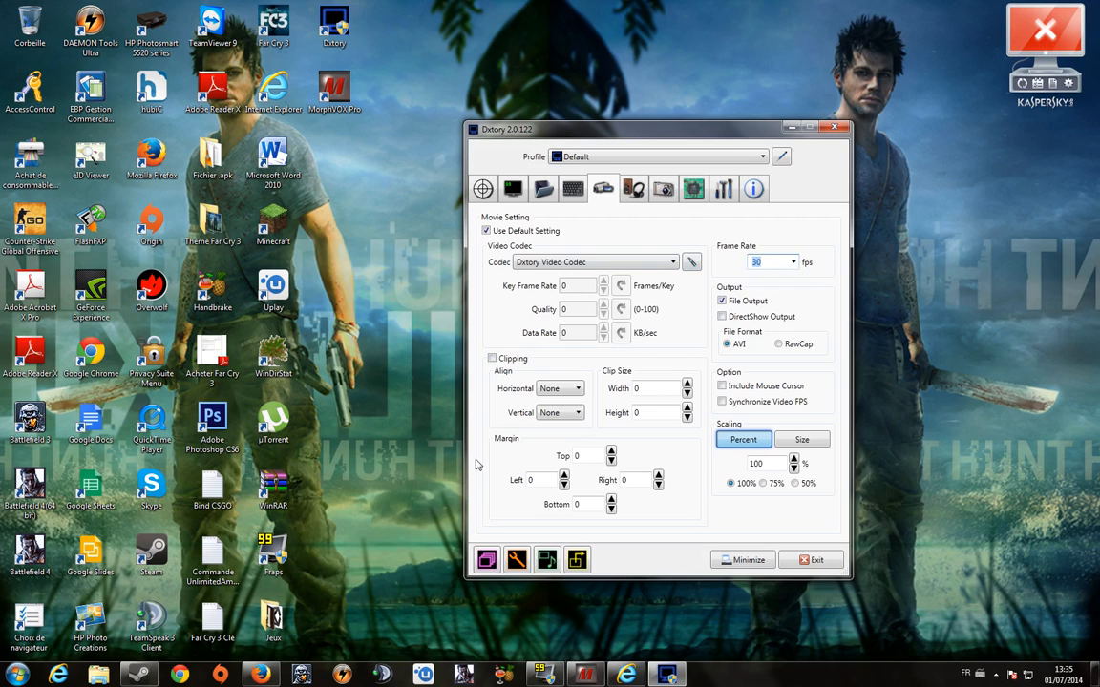
click(792, 264)
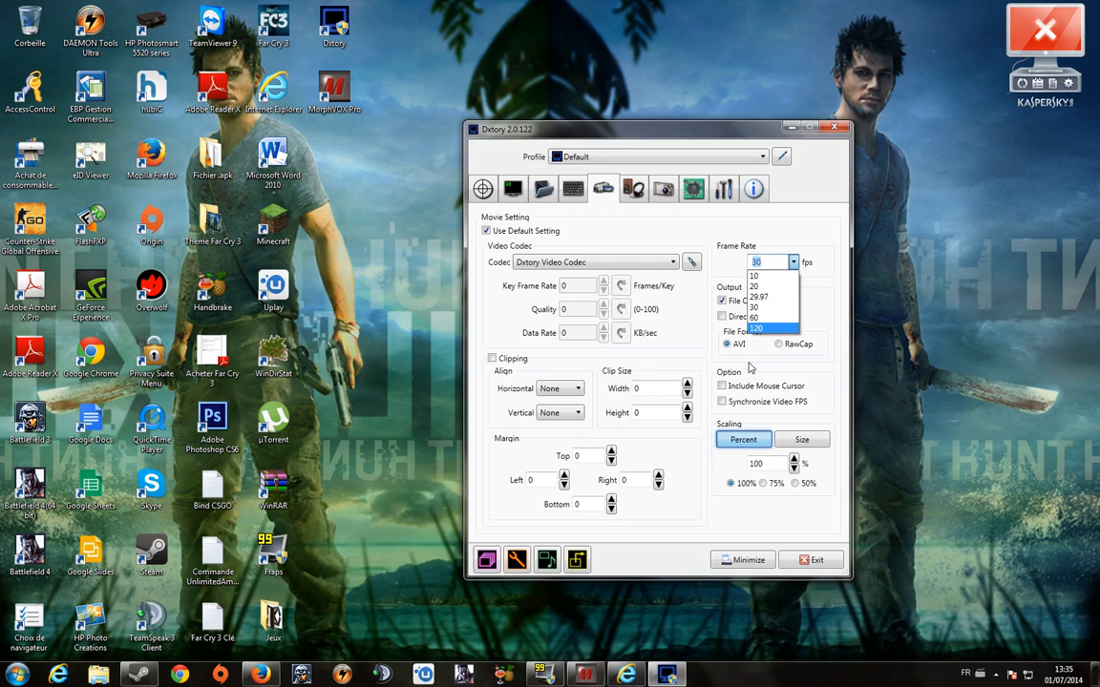
click(759, 306)
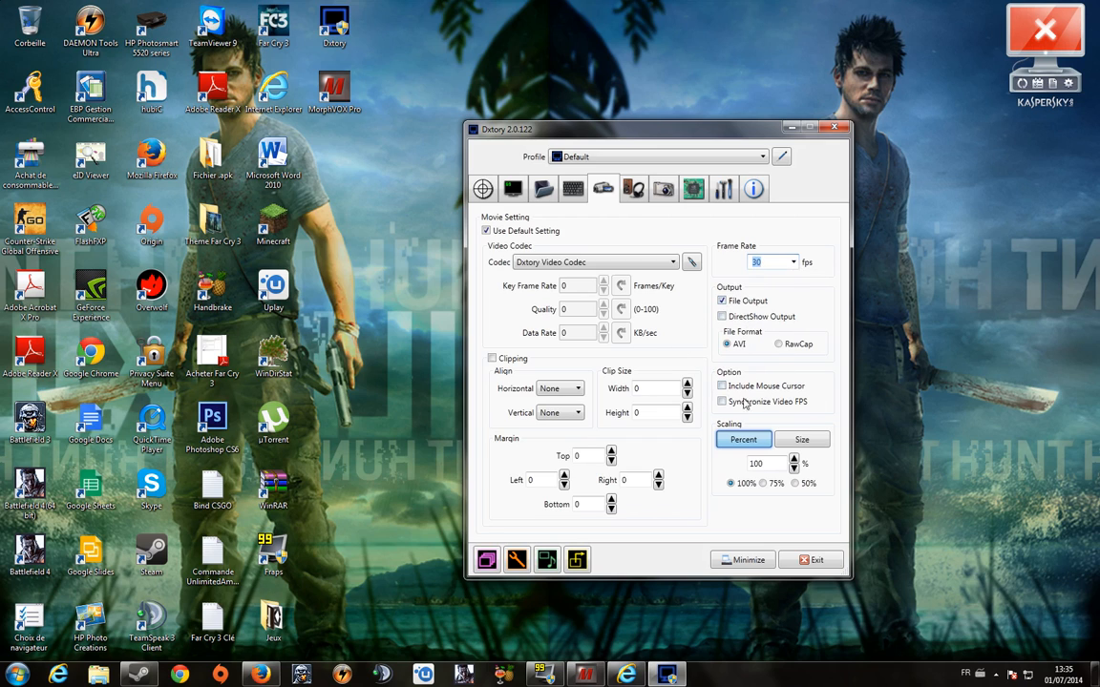
Step: Try scaling the movie by size at 1280 × 720, then return the scaling to Percent
click(810, 441)
click(743, 440)
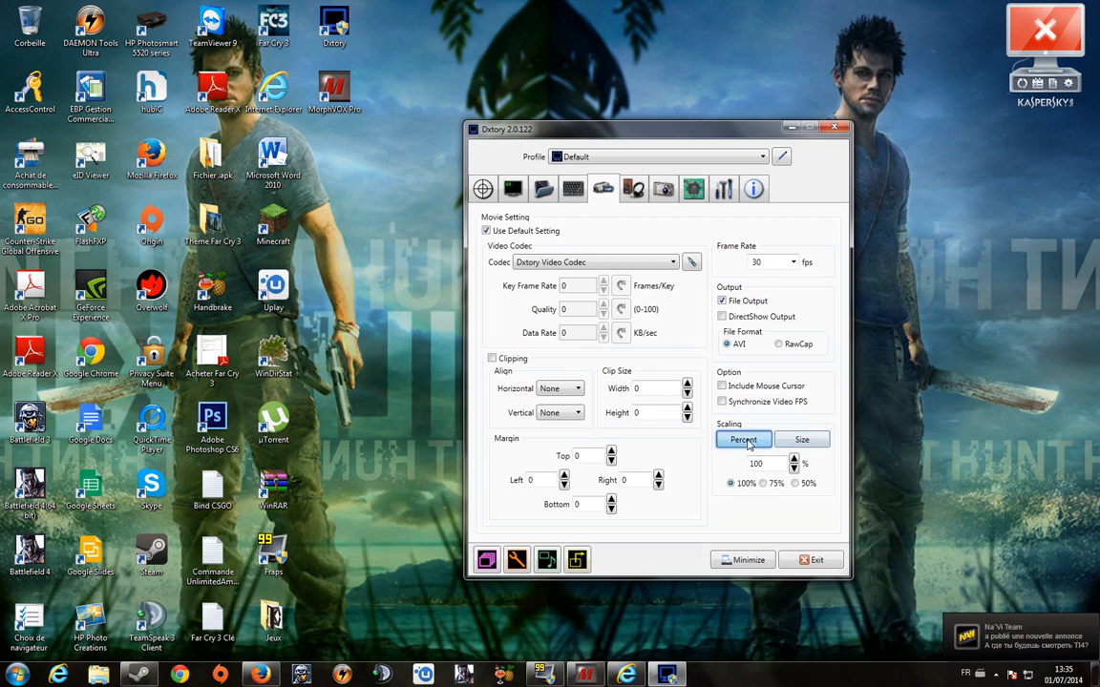
click(802, 440)
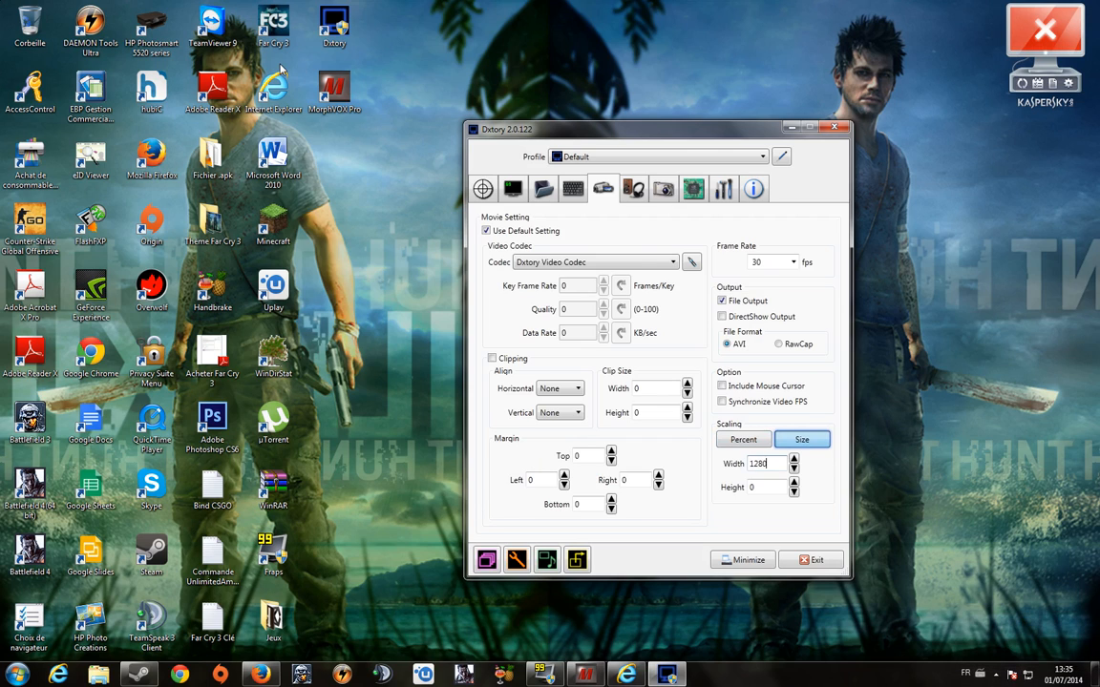
key(Tab)
text(720)
click(753, 440)
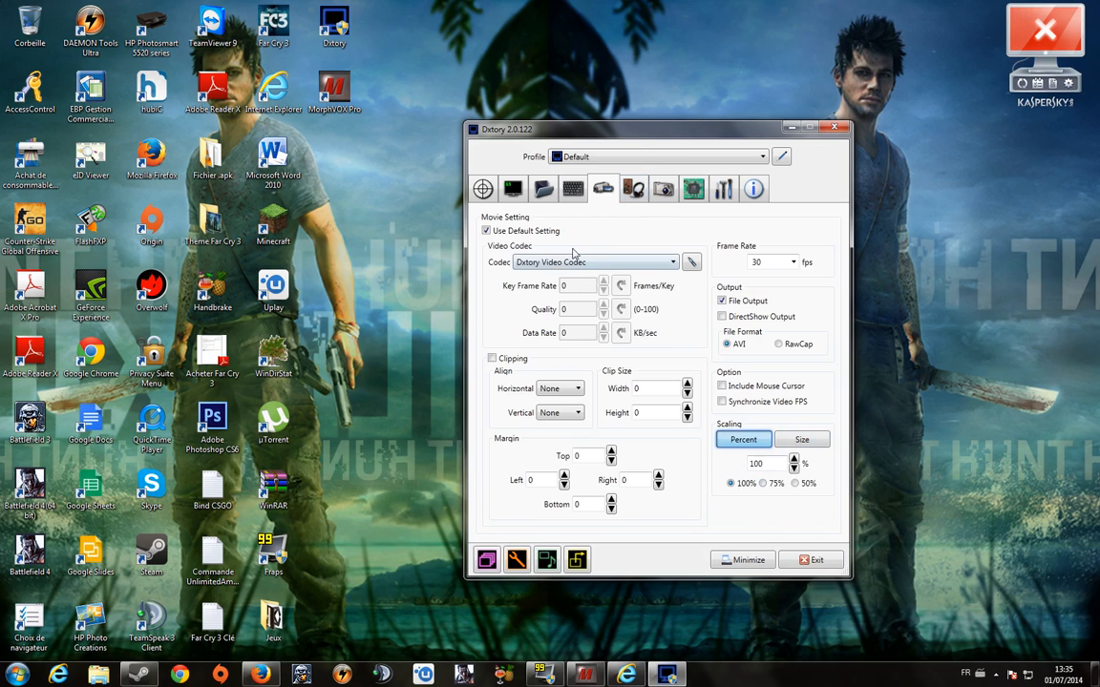
Step: Look through the audio, hotkey and movie settings, comparing the Push-to-Talk options, and return to the audio settings
click(634, 190)
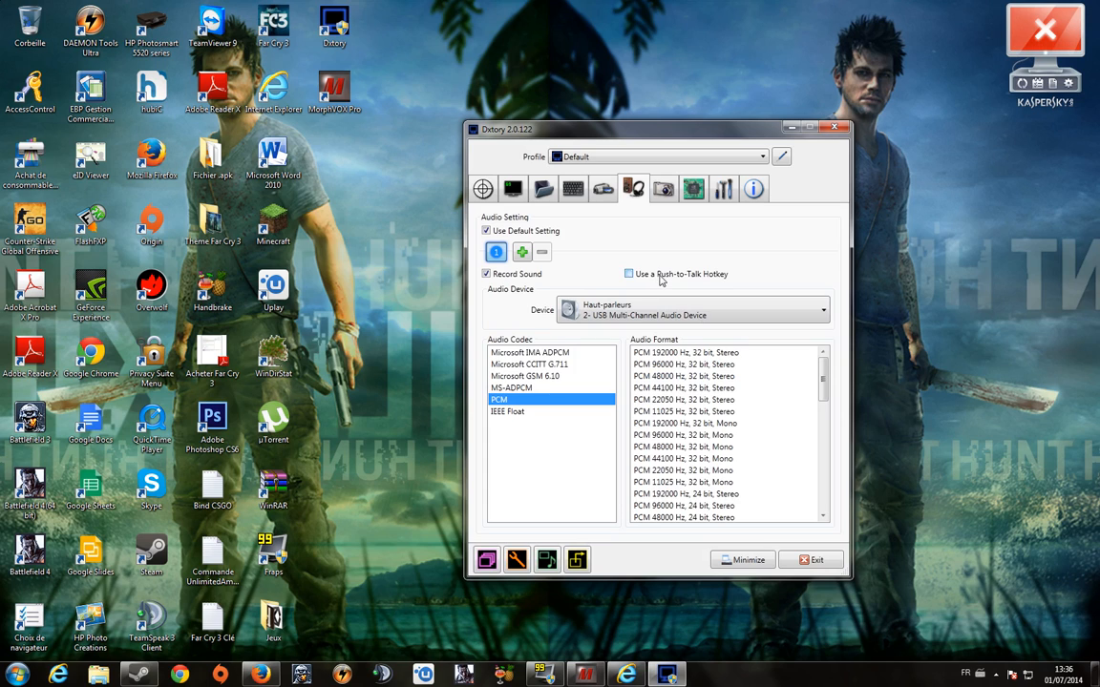
click(573, 189)
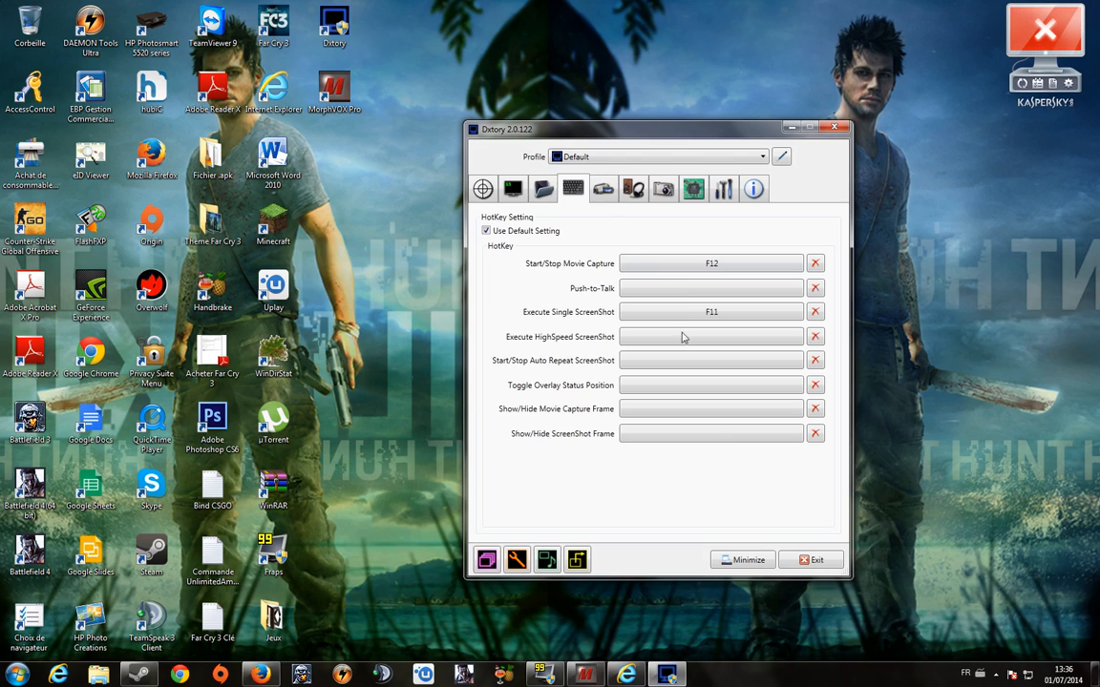
click(605, 190)
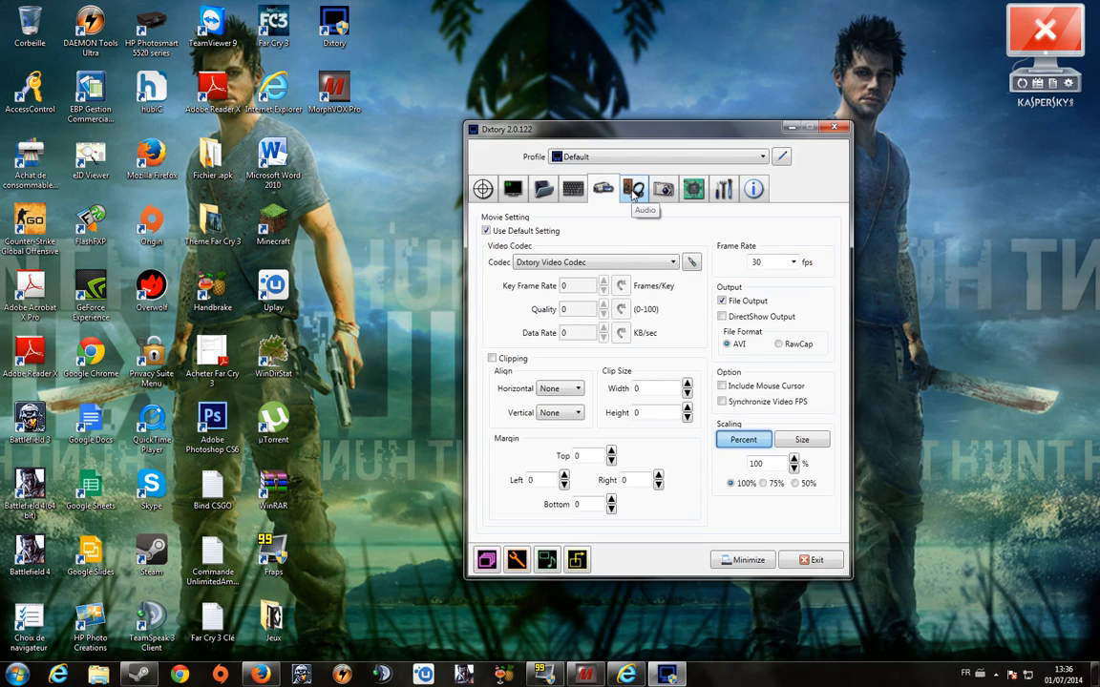
click(572, 189)
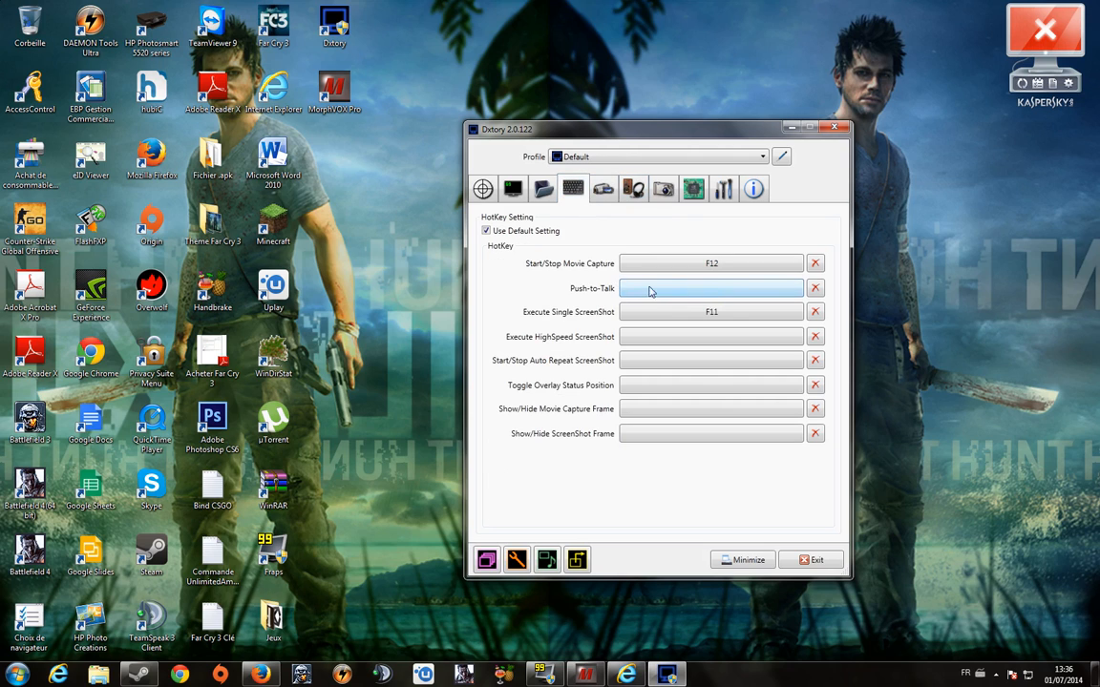
click(603, 189)
click(632, 189)
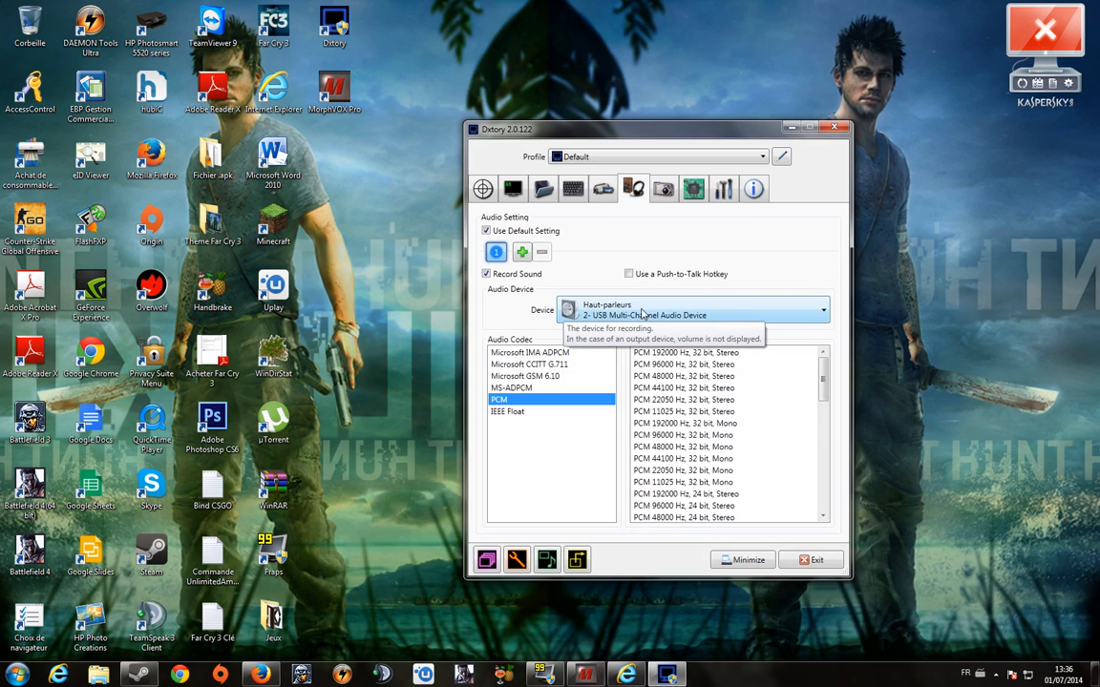
Step: Set the audio recording device to the Screaming Bee Audio microphone
click(790, 315)
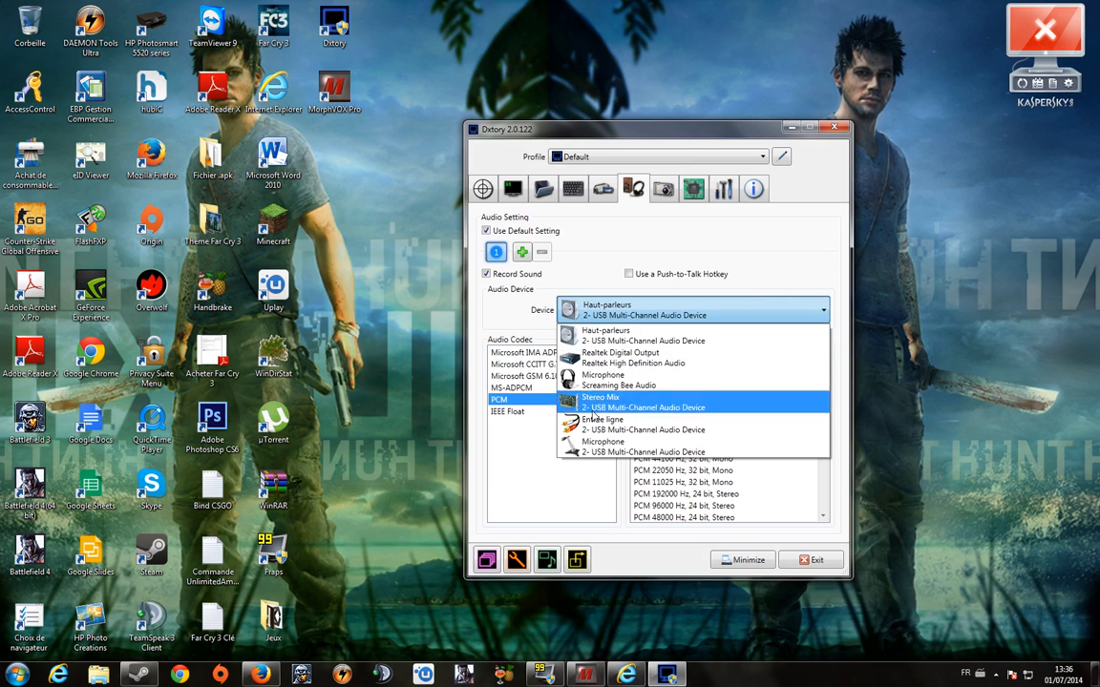
click(625, 382)
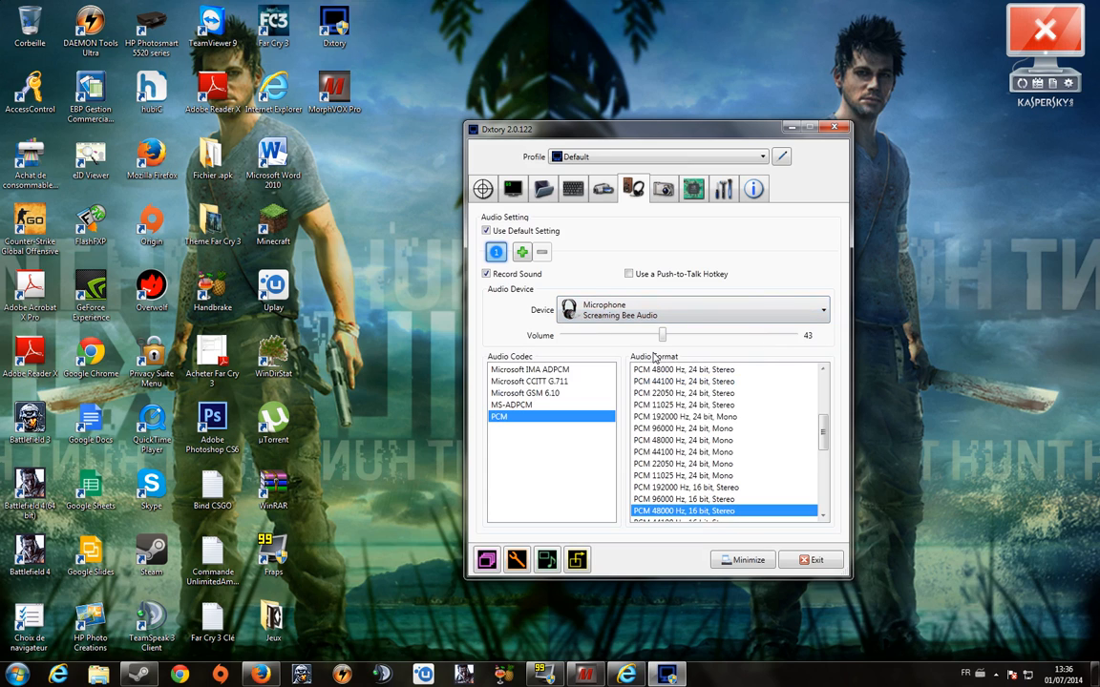
Step: Switch to MorphVOX Pro, bring its window into full view to examine the voice changer, and minimize it
double_click(334, 91)
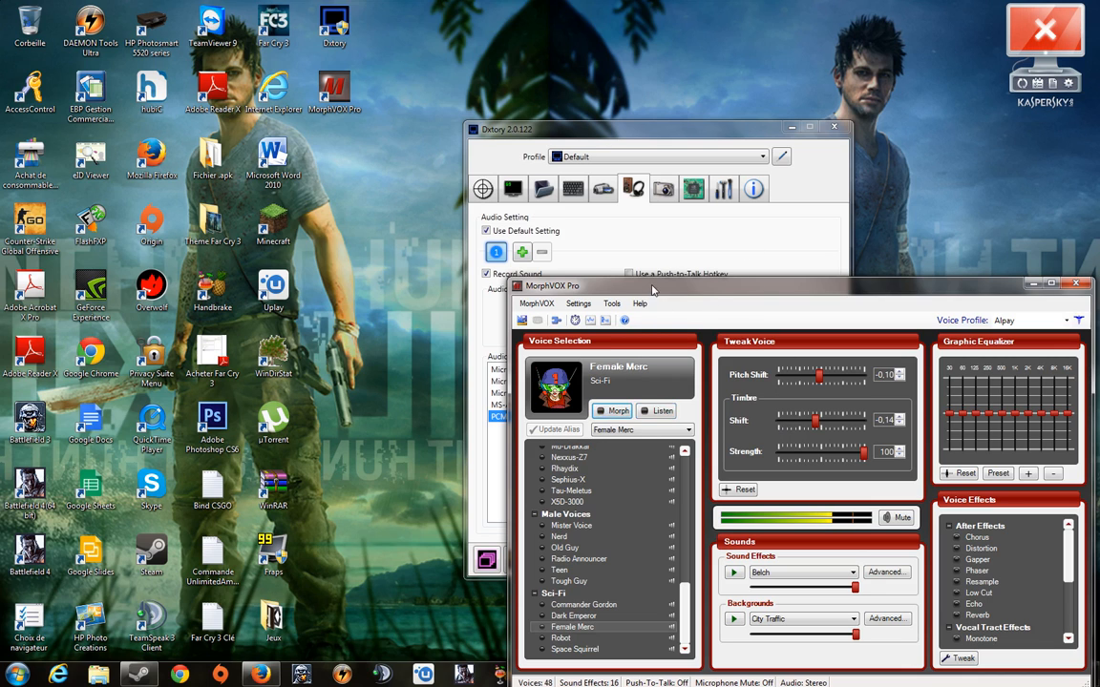
drag(654, 289, 458, 173)
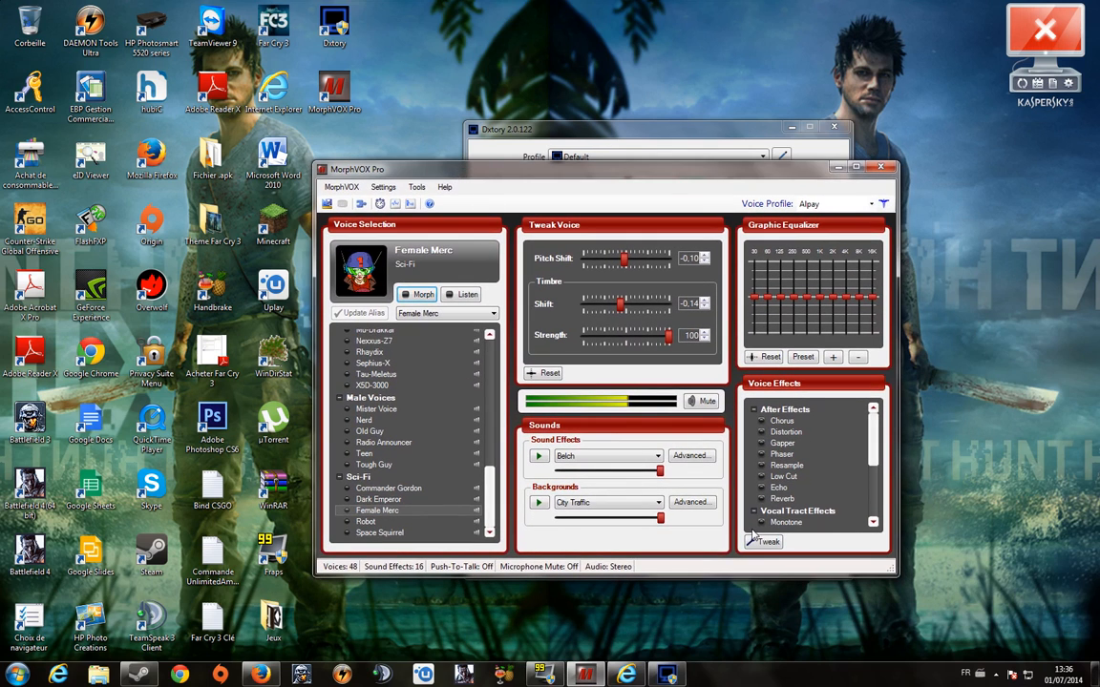
click(543, 674)
click(543, 673)
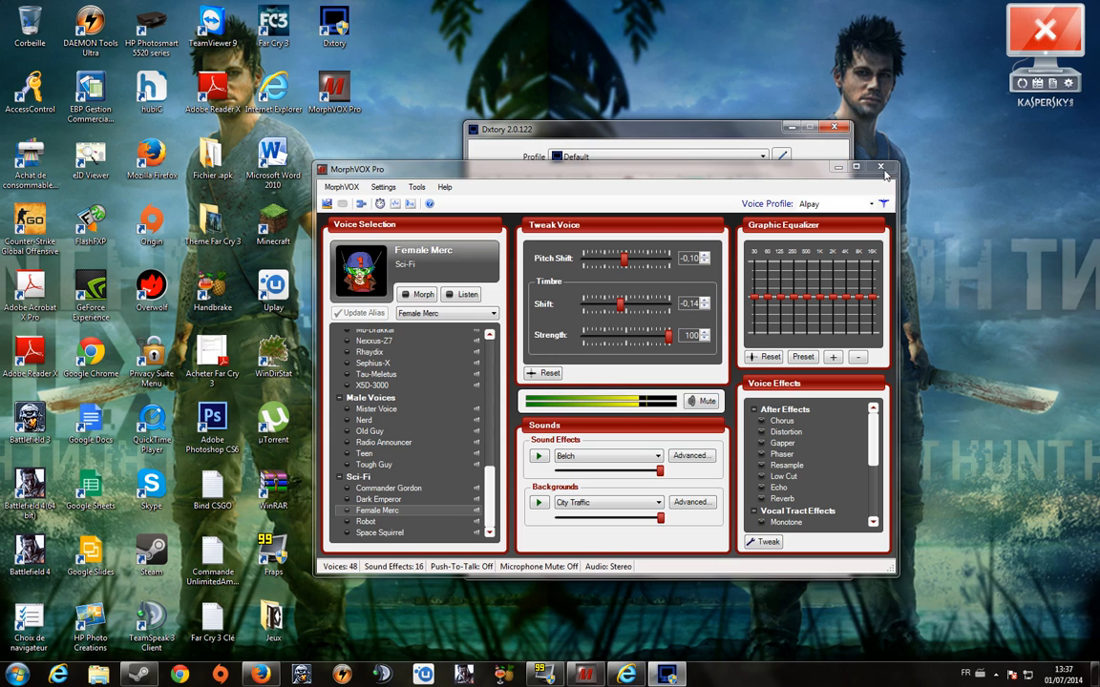
click(838, 168)
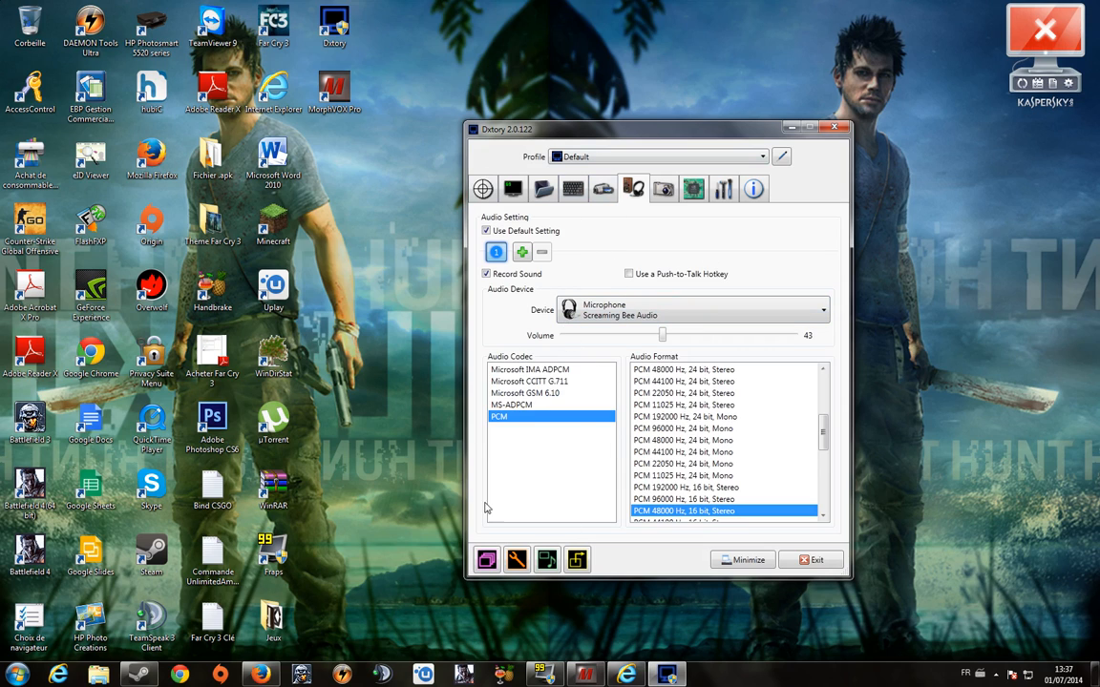
Step: Look through the PCM audio formats, the screenshot, advanced and remaining settings pages, and the license information
scroll(763, 415, down, 2)
scroll(735, 400, up, 3)
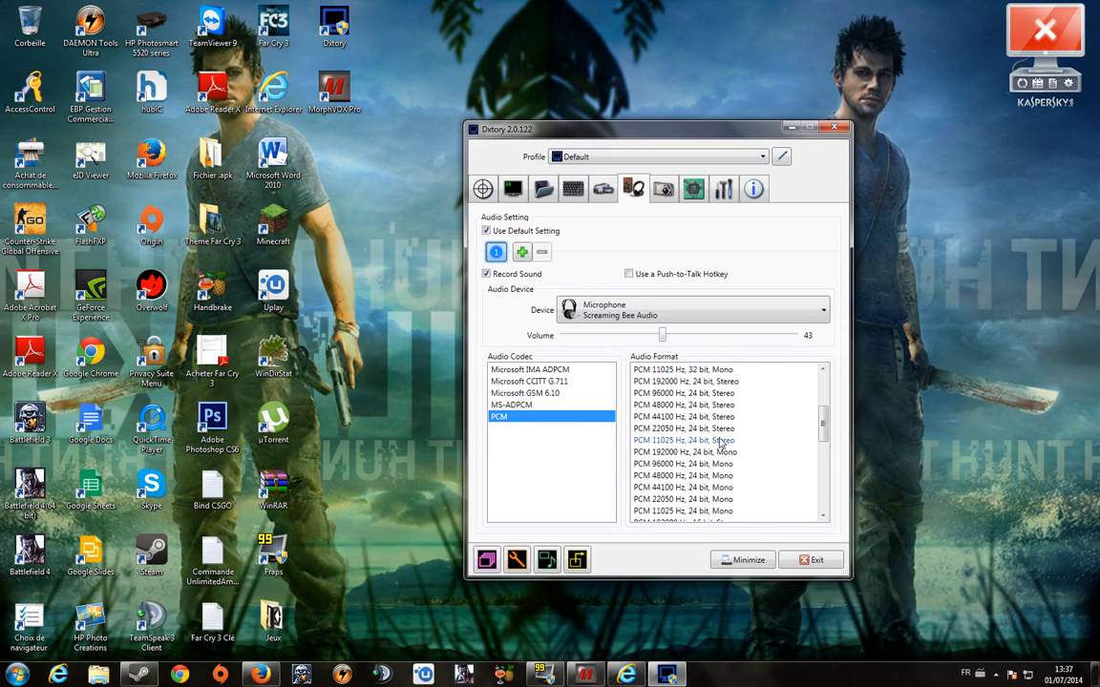
scroll(722, 444, up, 1)
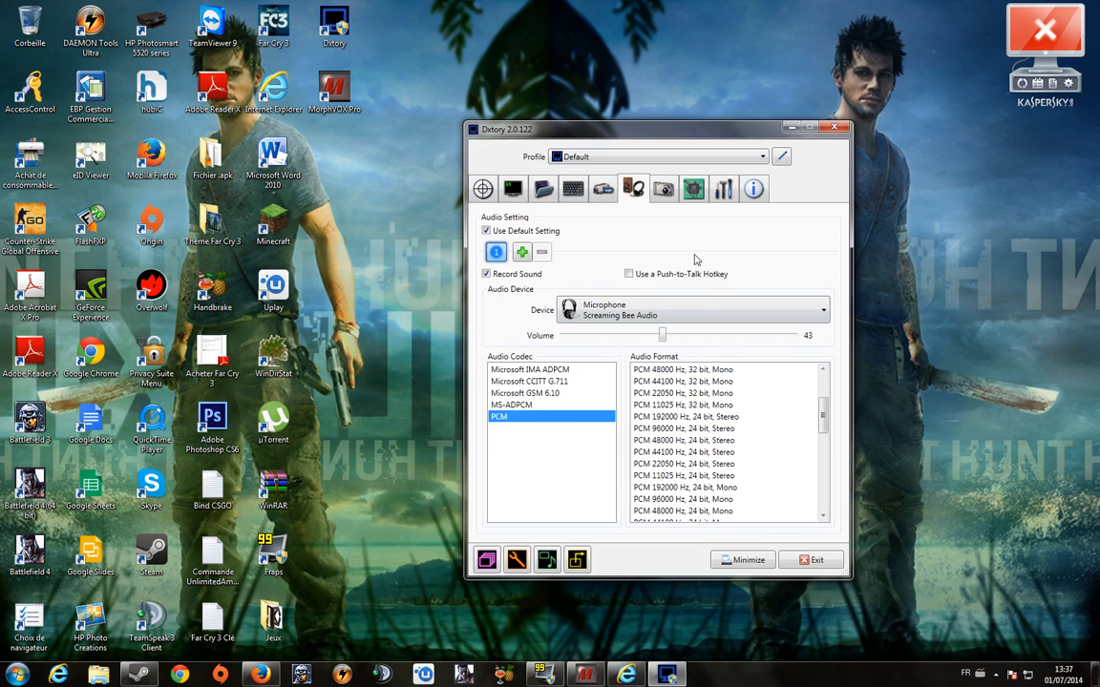
click(666, 194)
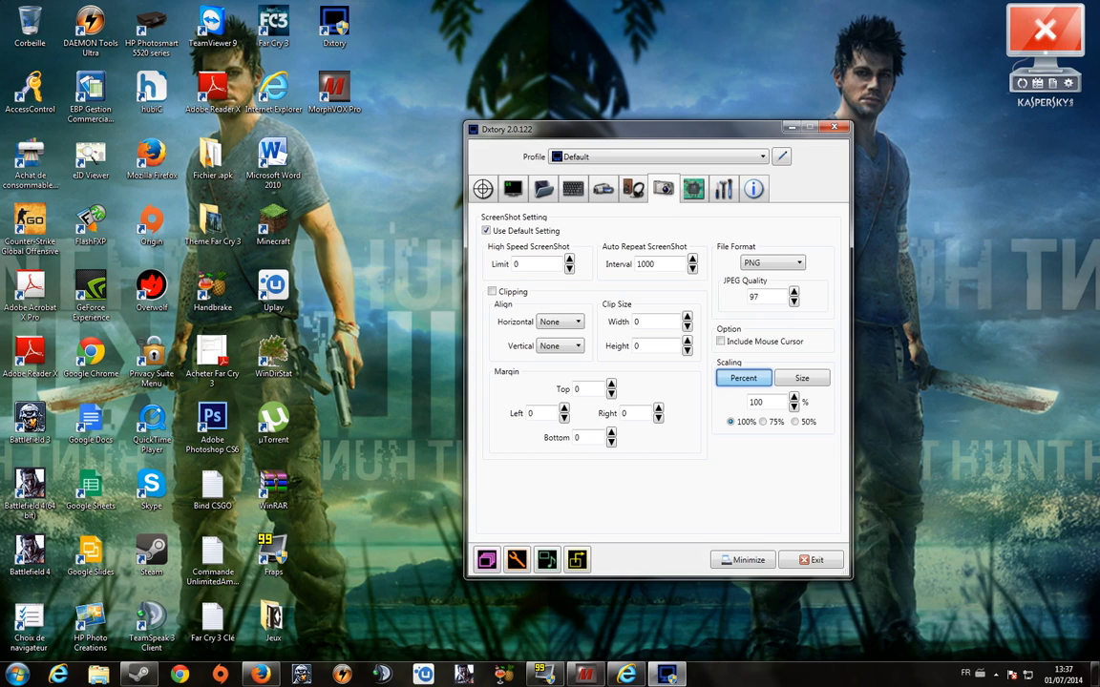
click(697, 191)
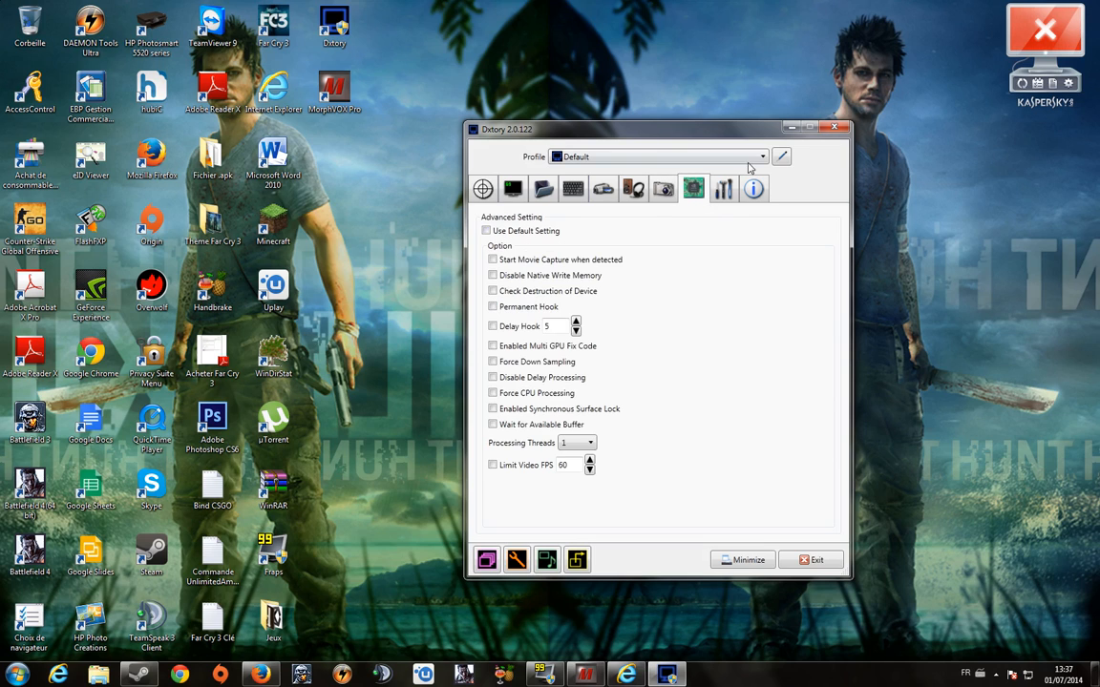
click(724, 189)
click(755, 190)
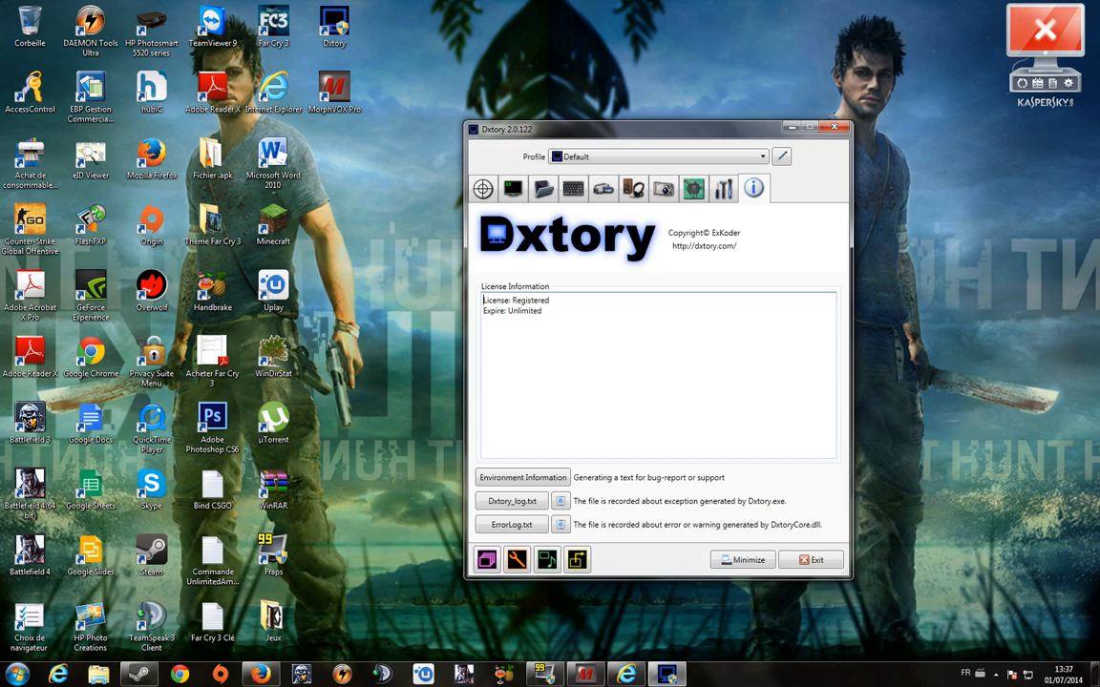
drag(542, 311, 428, 322)
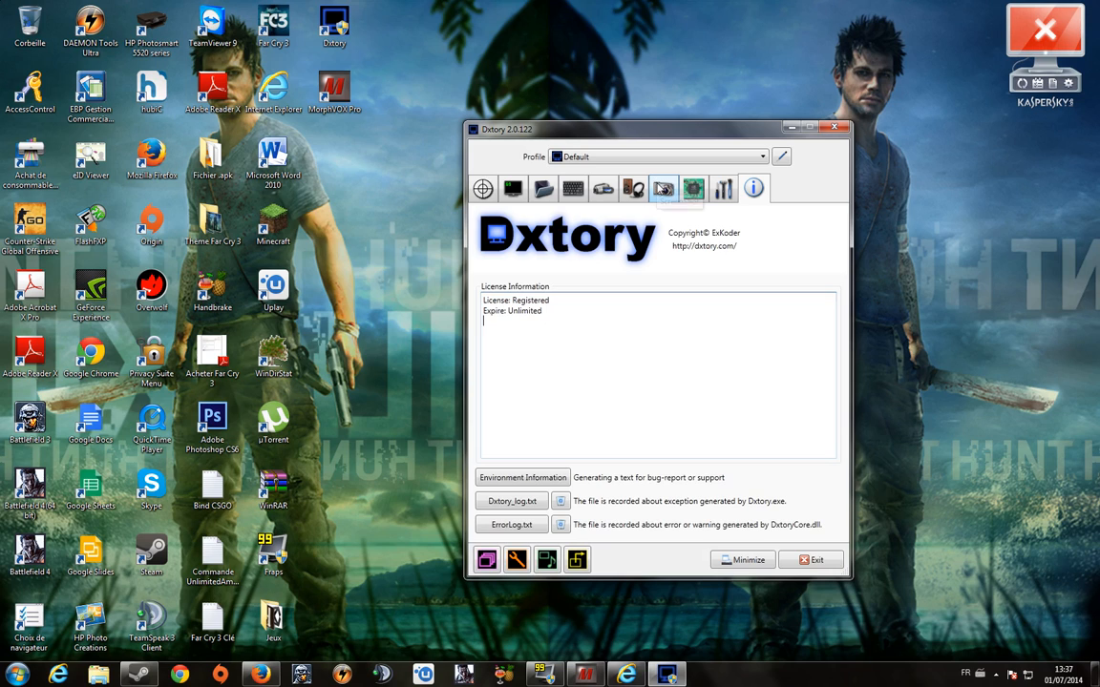